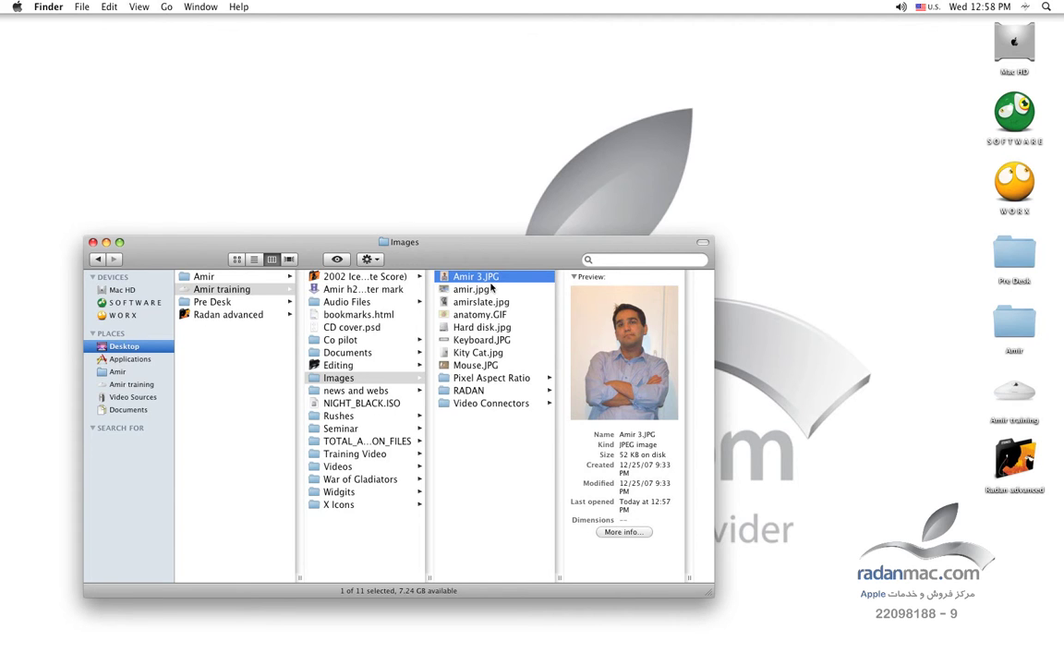
- Move the Images folder window and drag Amir 3.JPG onto Photoshop to open it
{"action": "mouse_move", "coordinate": [465, 251]}
{"action": "left_mouse_down"}
{"action": "mouse_move", "coordinate": [448, 162]}
{"action": "mouse_move", "coordinate": [560, 603]}
{"action": "left_mouse_up"}
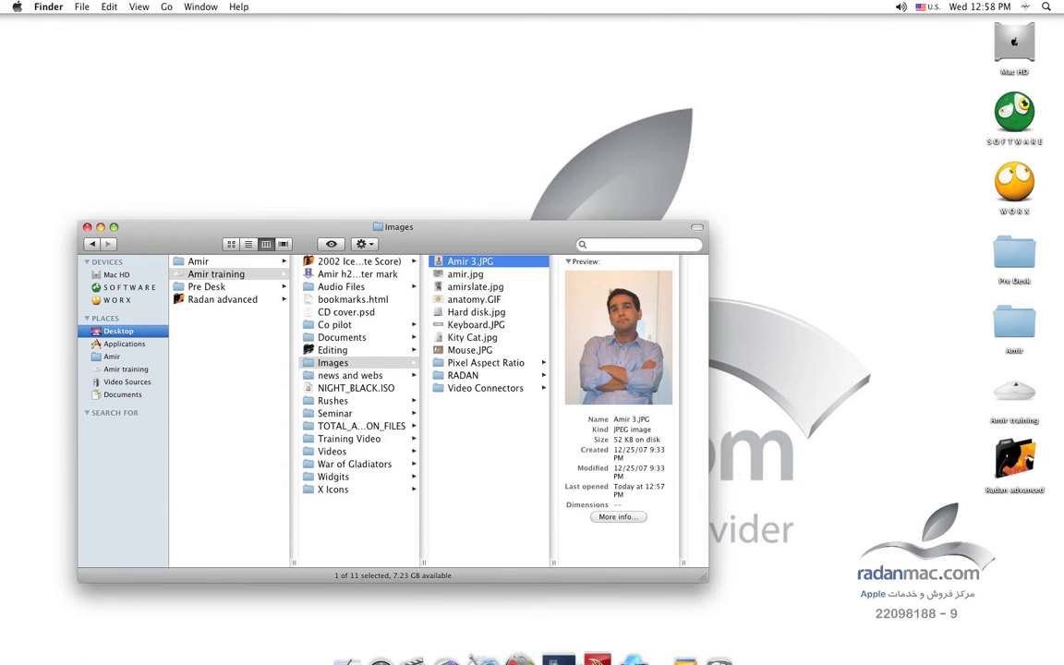
{"action": "left_click_drag", "start_coordinate": [561, 603], "coordinate": [555, 638]}
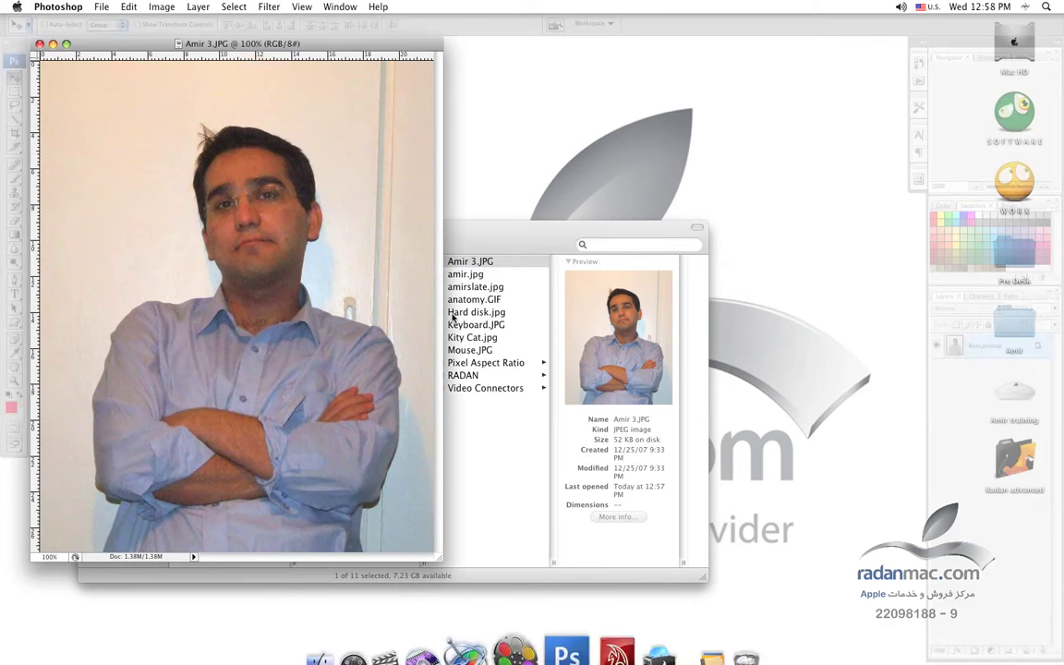
- Minimise the Finder window and Quick-Select the wall background around the man's head and shirt
{"action": "left_click", "coordinate": [503, 253]}
{"action": "left_click", "coordinate": [99, 228]}
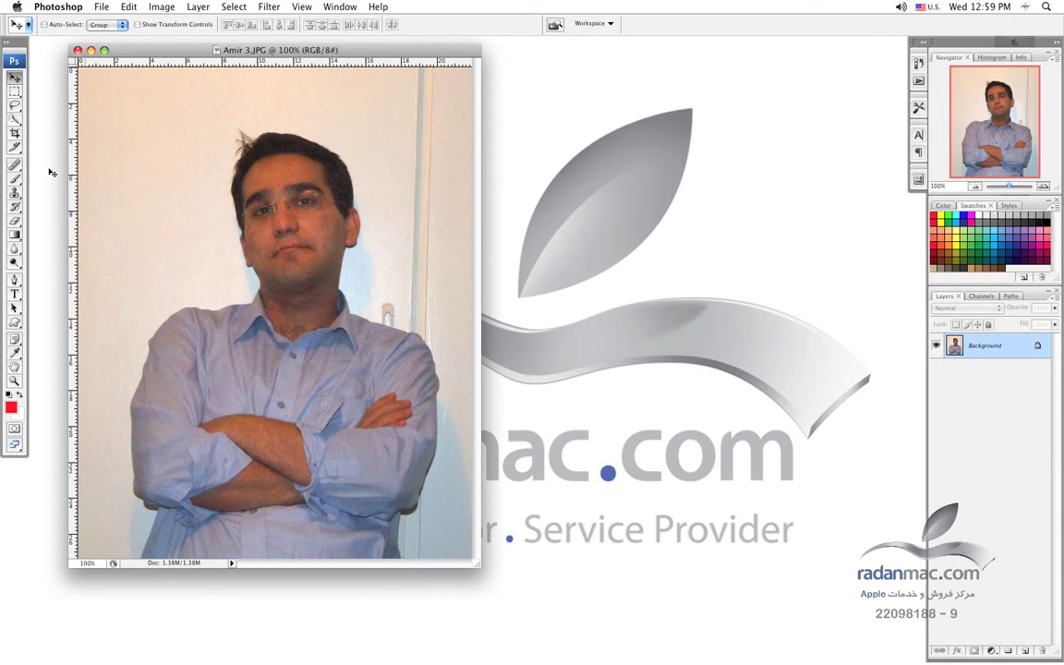
{"action": "left_click", "coordinate": [15, 120]}
{"action": "left_click_drag", "start_coordinate": [161, 213], "coordinate": [269, 69]}
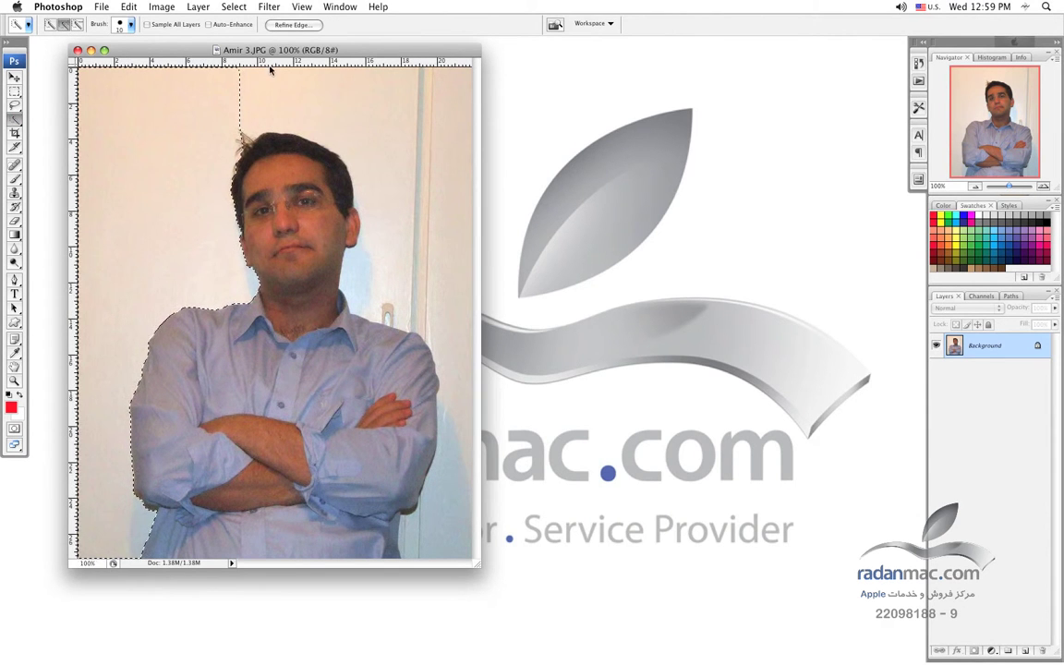
{"action": "mouse_move", "coordinate": [270, 70]}
{"action": "left_mouse_down"}
{"action": "mouse_move", "coordinate": [430, 122]}
{"action": "mouse_move", "coordinate": [442, 423]}
{"action": "mouse_move", "coordinate": [454, 442]}
{"action": "left_mouse_up"}
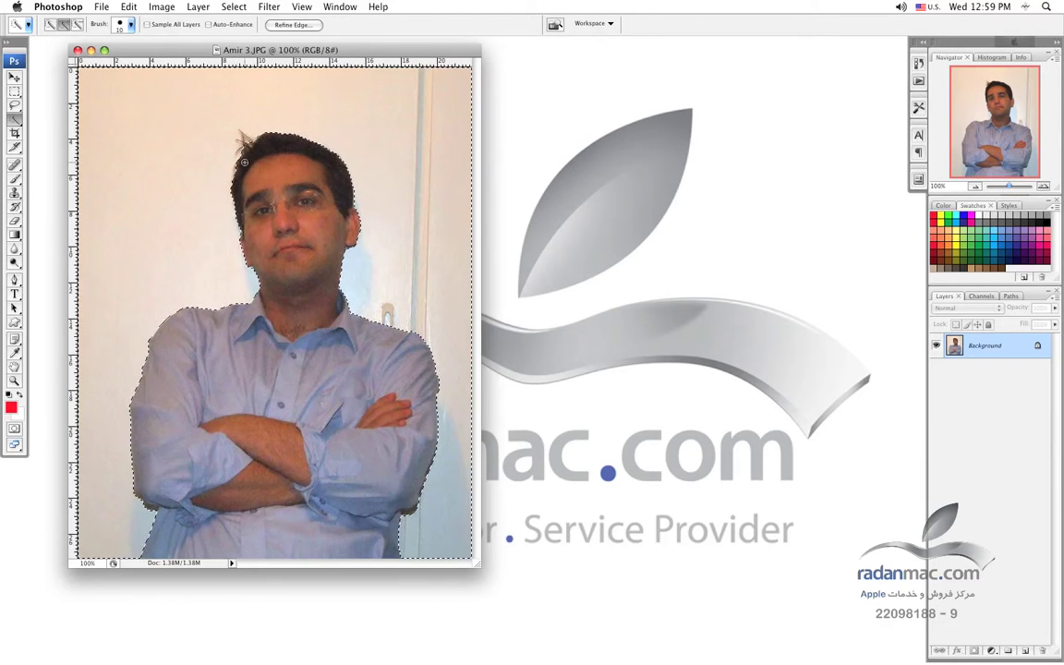
- Invert the selection so it covers the man instead of the background
{"action": "left_click_drag", "start_coordinate": [178, 51], "coordinate": [198, 58]}
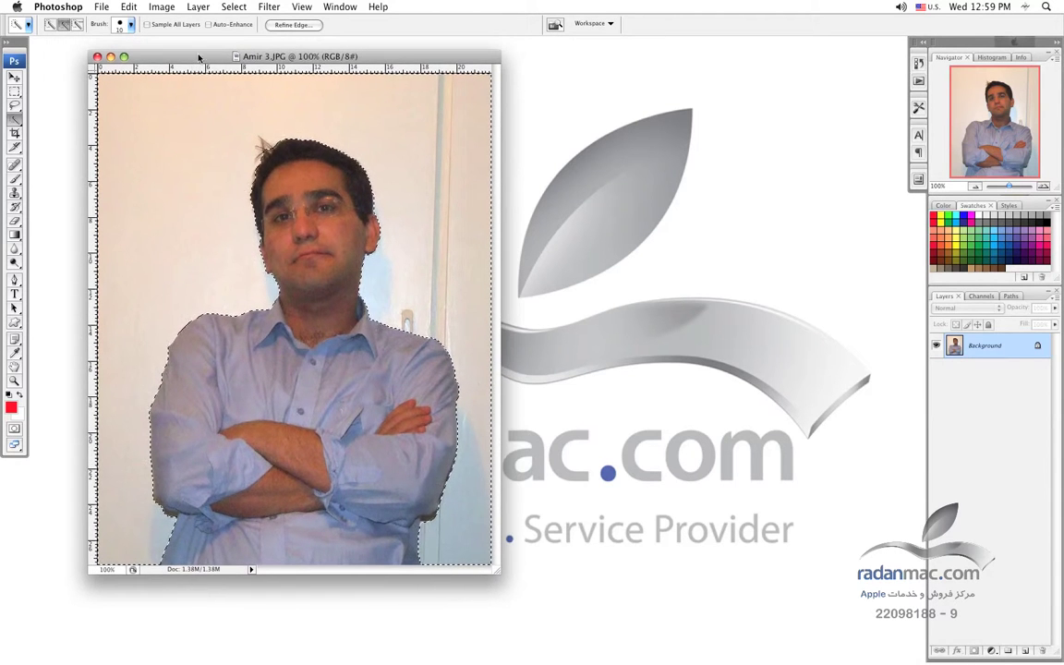
{"action": "left_click", "coordinate": [234, 7]}
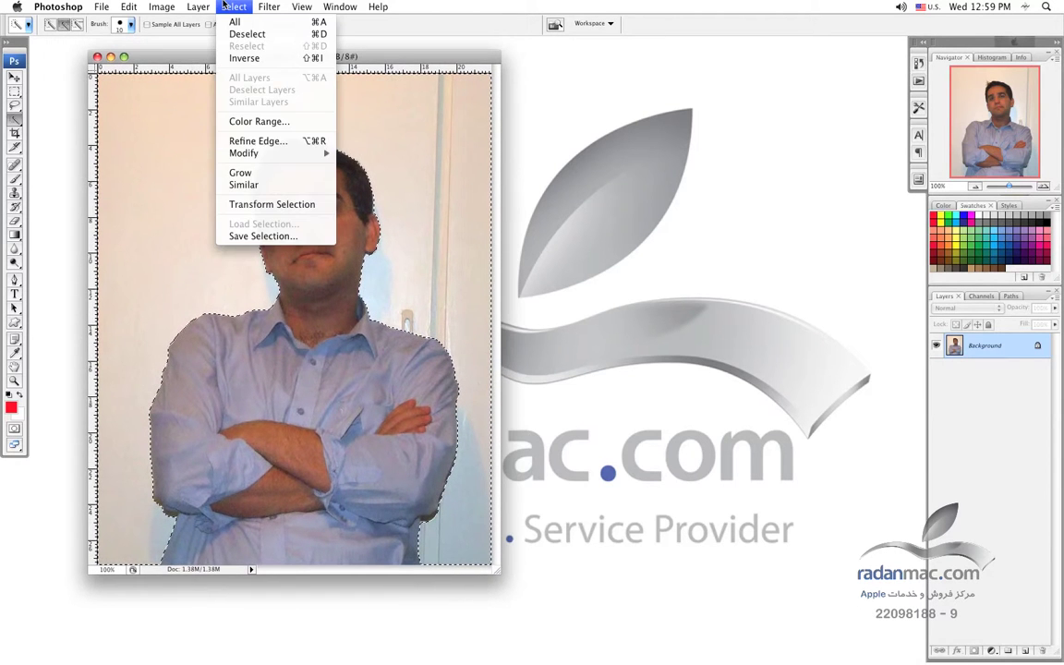
{"action": "left_click", "coordinate": [281, 58]}
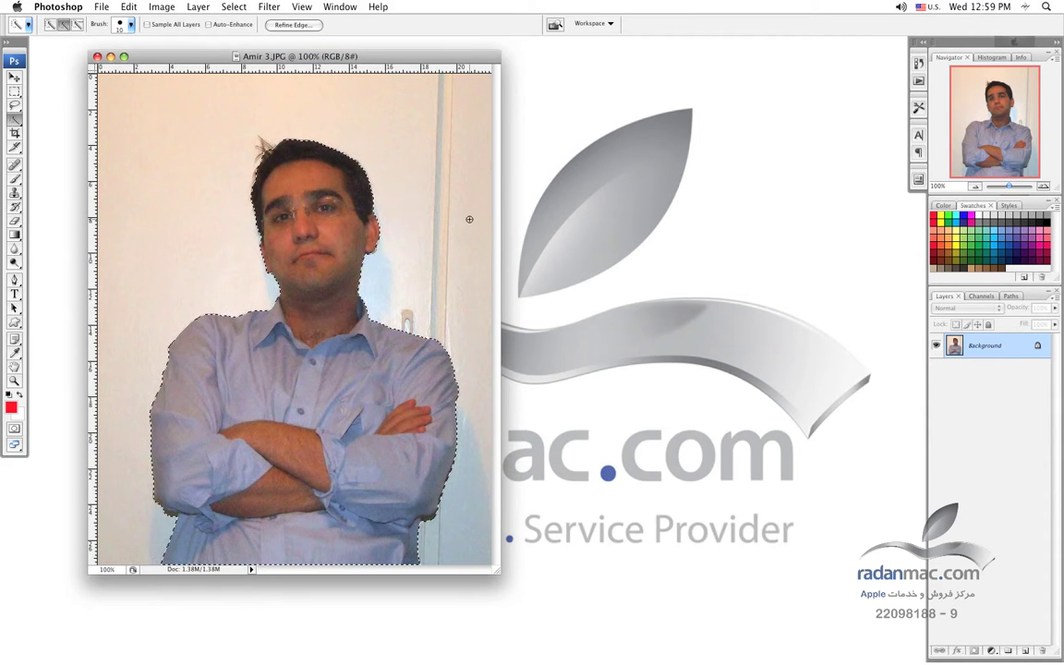
- Show the Channels panel and view Red, Green and Blue alone before returning to RGB
{"action": "left_click", "coordinate": [977, 296]}
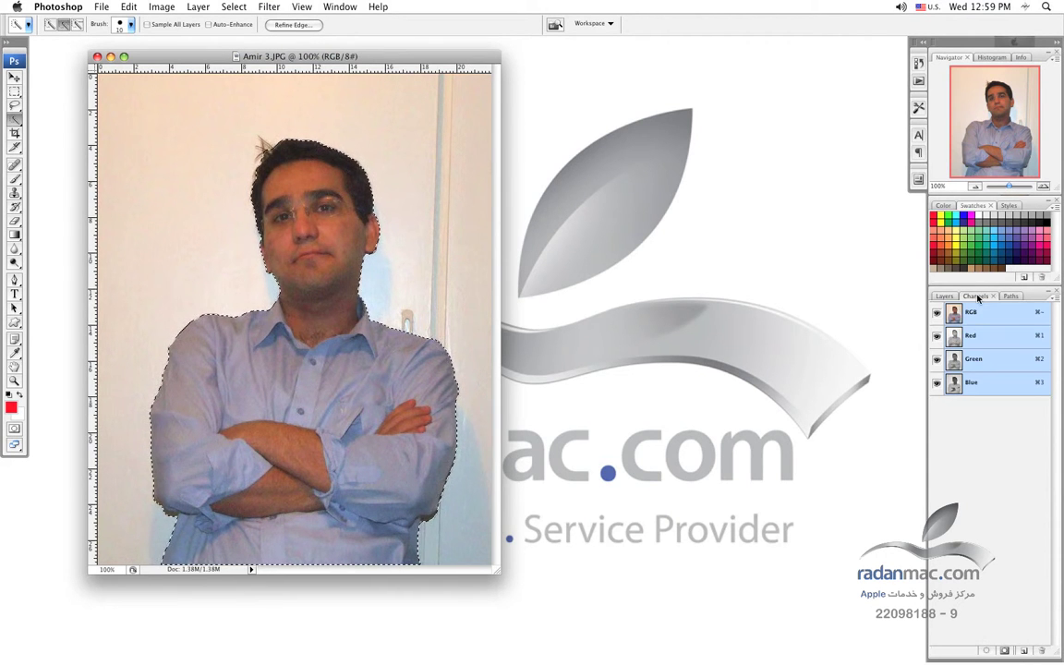
{"action": "key", "text": "F7"}
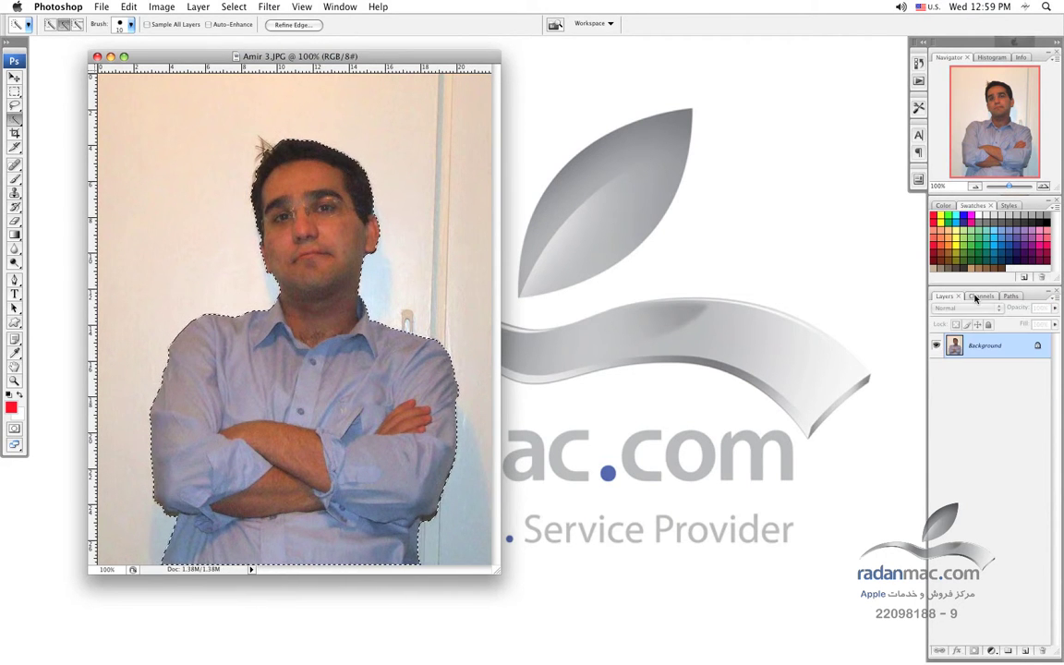
{"action": "left_click", "coordinate": [340, 6]}
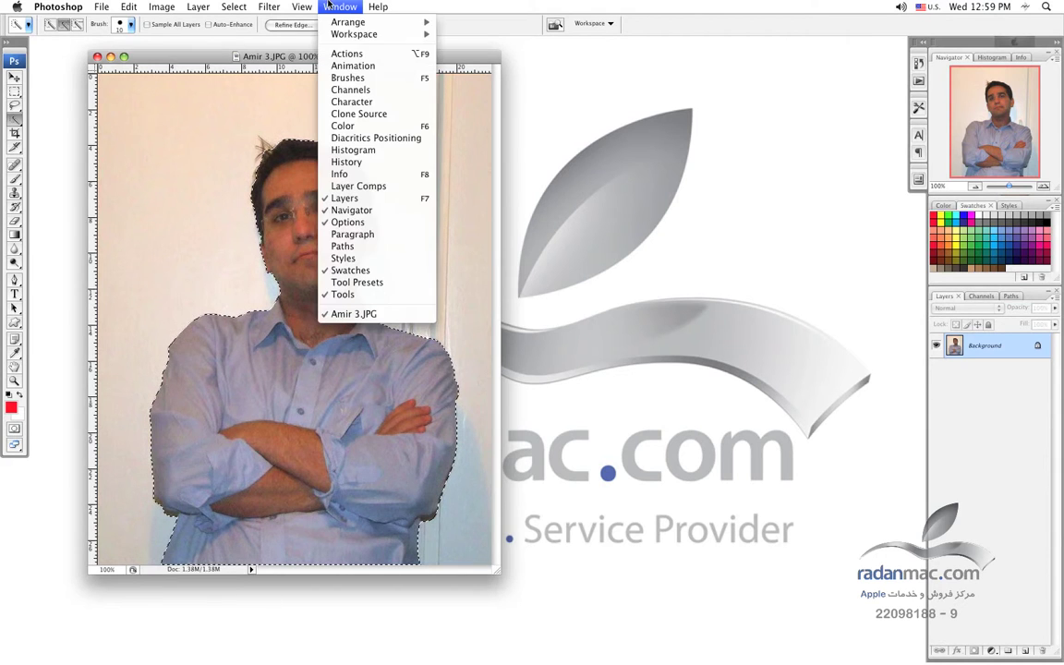
{"action": "left_click", "coordinate": [355, 90]}
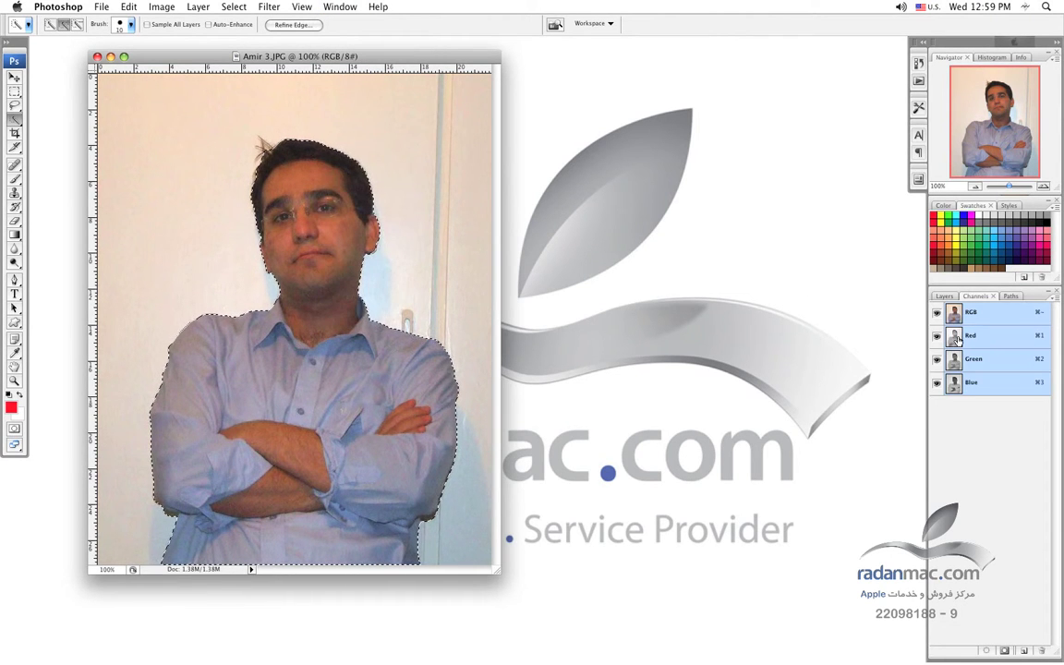
{"action": "left_click", "coordinate": [969, 337]}
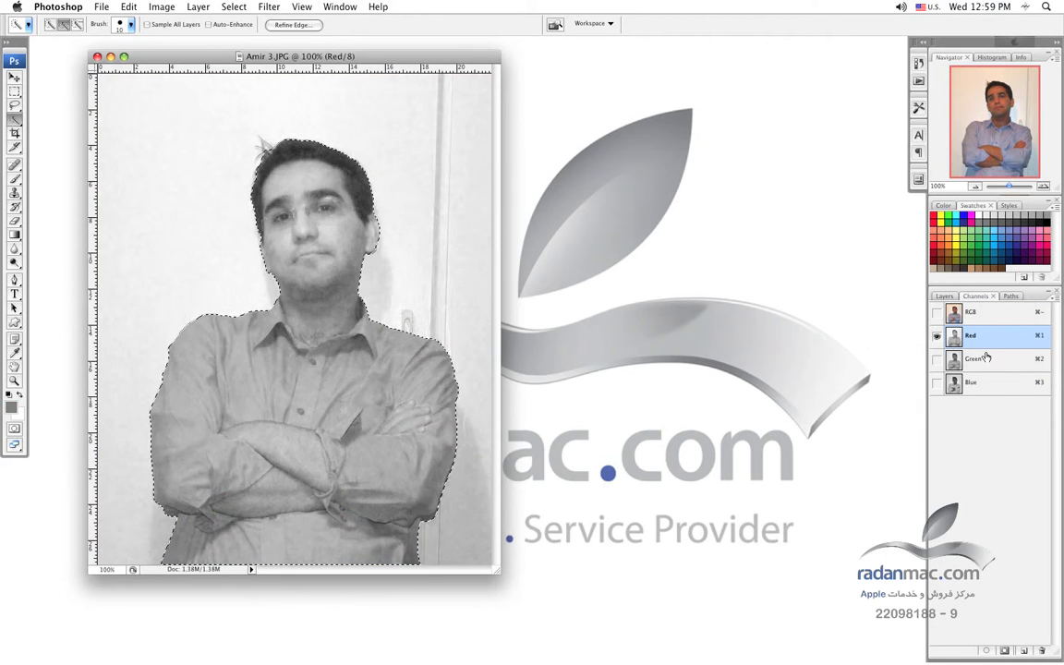
{"action": "left_click", "coordinate": [985, 360]}
{"action": "left_click", "coordinate": [990, 384]}
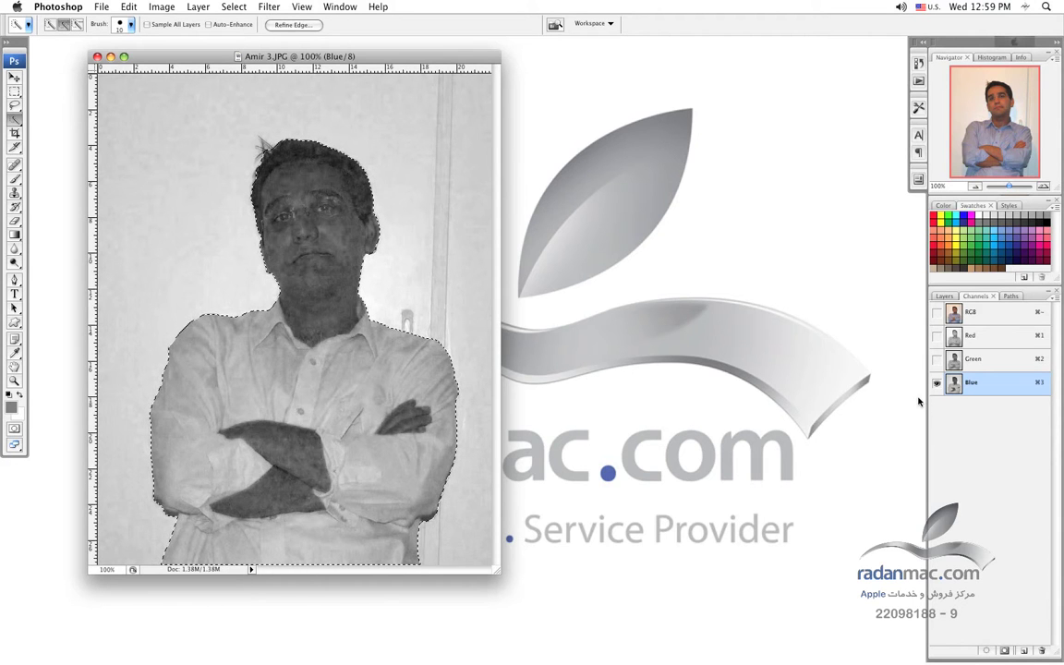
{"action": "left_click", "coordinate": [975, 313]}
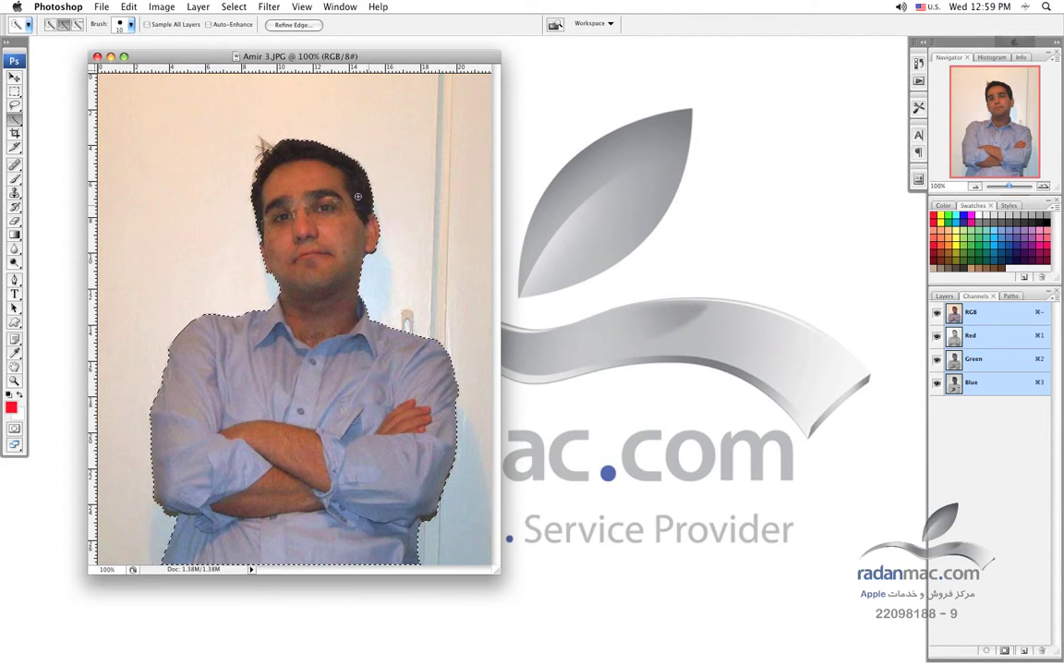
- Save the selection as the Alpha 1 channel, view it alone and deselect
{"action": "left_click", "coordinate": [987, 650]}
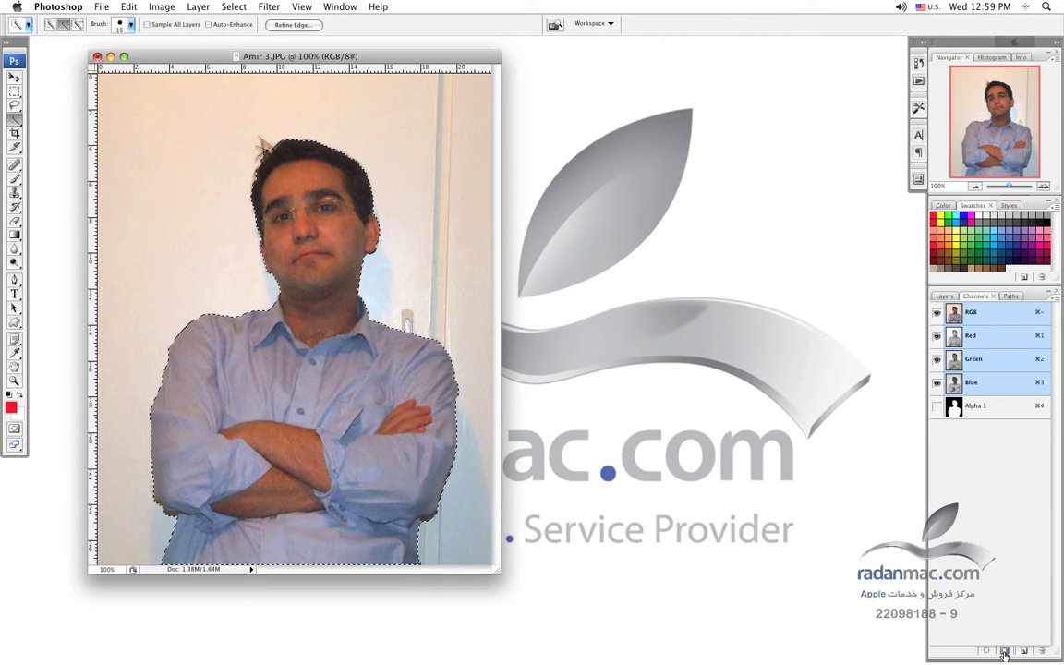
{"action": "left_click", "coordinate": [979, 405]}
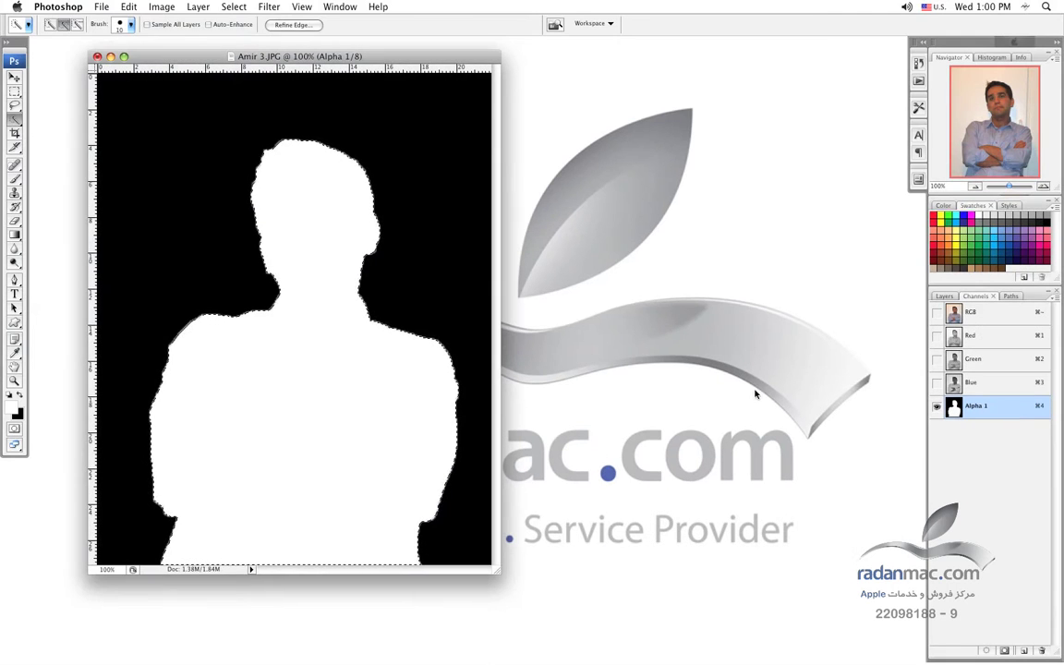
{"action": "left_click", "coordinate": [13, 76]}
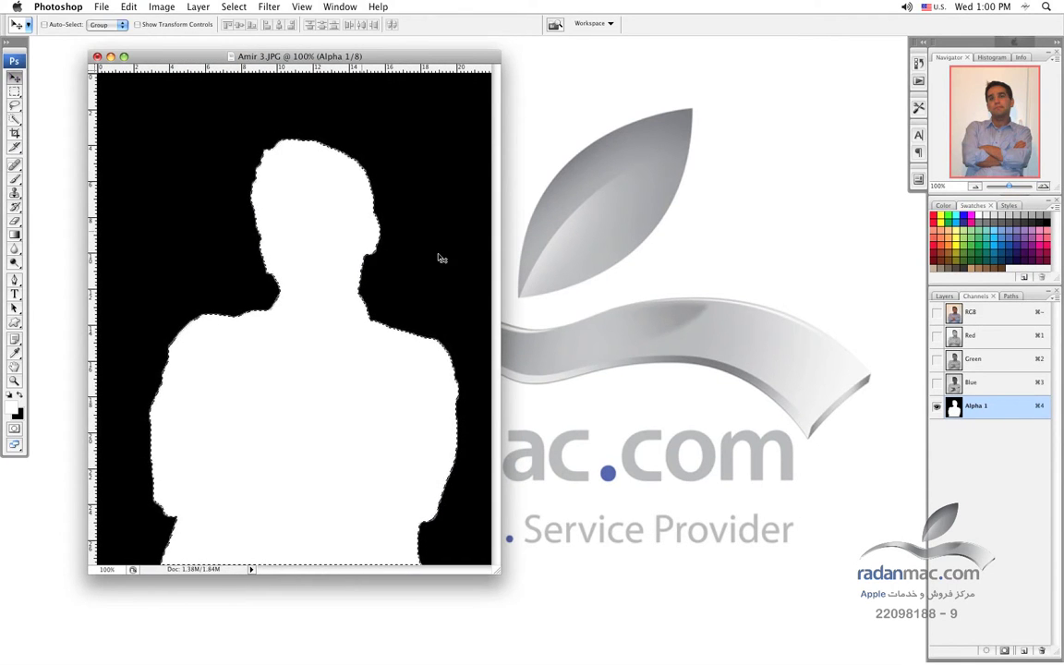
{"action": "key", "text": "super+d"}
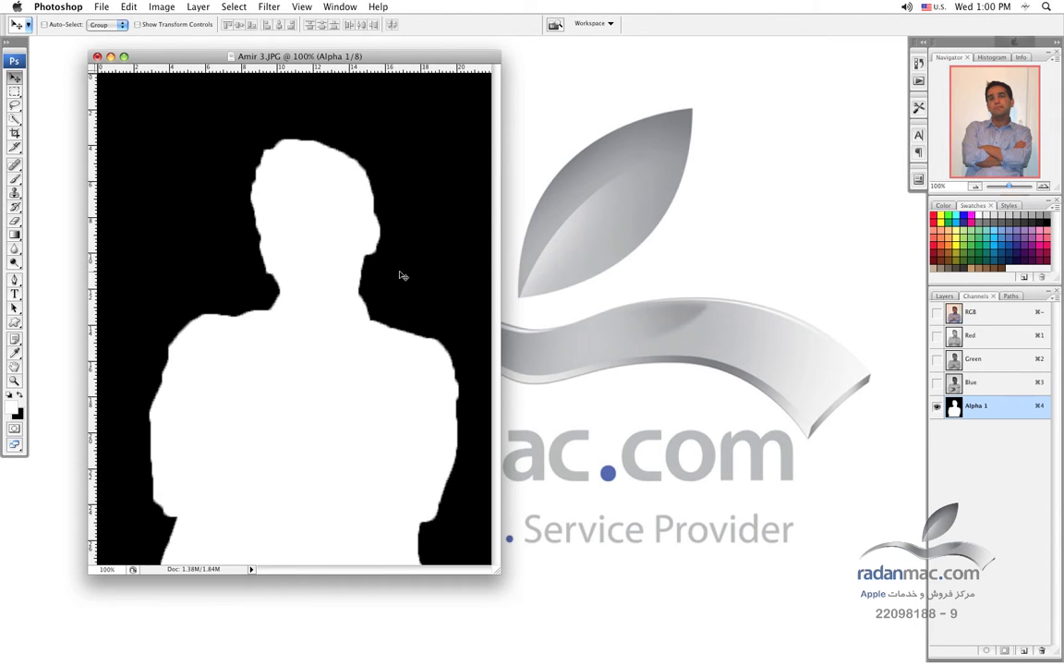
- Zoom in on the silhouette's shoulder edge, then fit the whole mask on screen
{"action": "mouse_move", "coordinate": [397, 274]}
{"action": "left_mouse_down"}
{"action": "mouse_move", "coordinate": [335, 232]}
{"action": "mouse_move", "coordinate": [225, 209]}
{"action": "mouse_move", "coordinate": [280, 145]}
{"action": "mouse_move", "coordinate": [328, 305]}
{"action": "left_mouse_up"}
{"action": "scroll", "coordinate": [332, 303], "scroll_direction": "down", "scroll_amount": 2}
{"action": "scroll", "coordinate": [324, 287], "scroll_direction": "down", "scroll_amount": 3}
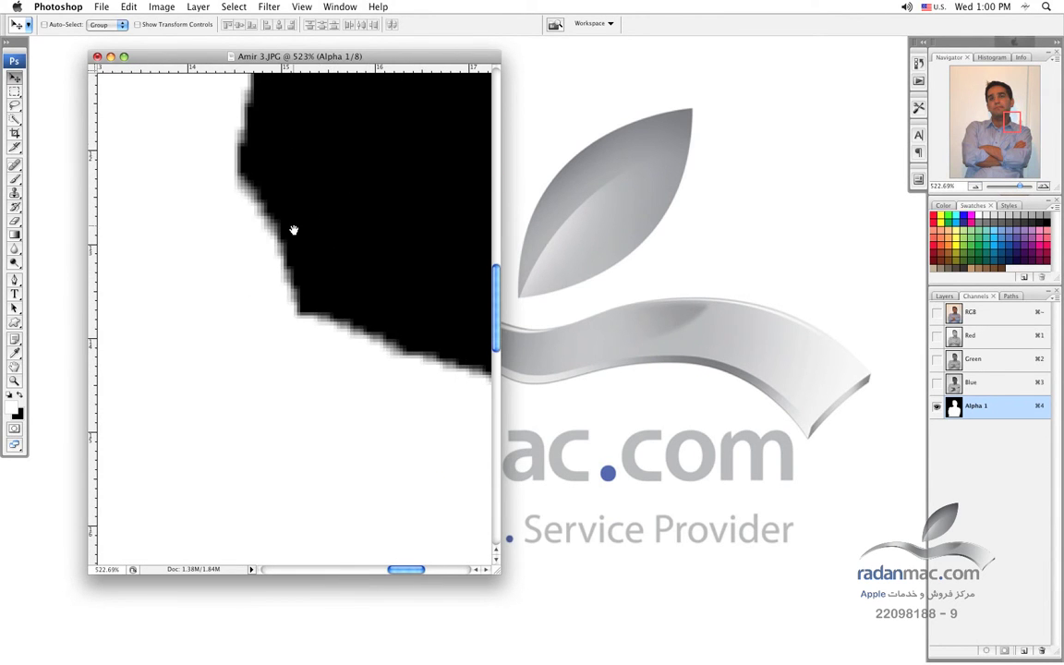
{"action": "scroll", "coordinate": [293, 229], "scroll_direction": "up", "scroll_amount": 3}
{"action": "scroll", "coordinate": [307, 286], "scroll_direction": "up", "scroll_amount": 3}
{"action": "scroll", "coordinate": [332, 316], "scroll_direction": "up", "scroll_amount": 3}
{"action": "scroll", "coordinate": [352, 266], "scroll_direction": "up", "scroll_amount": 3}
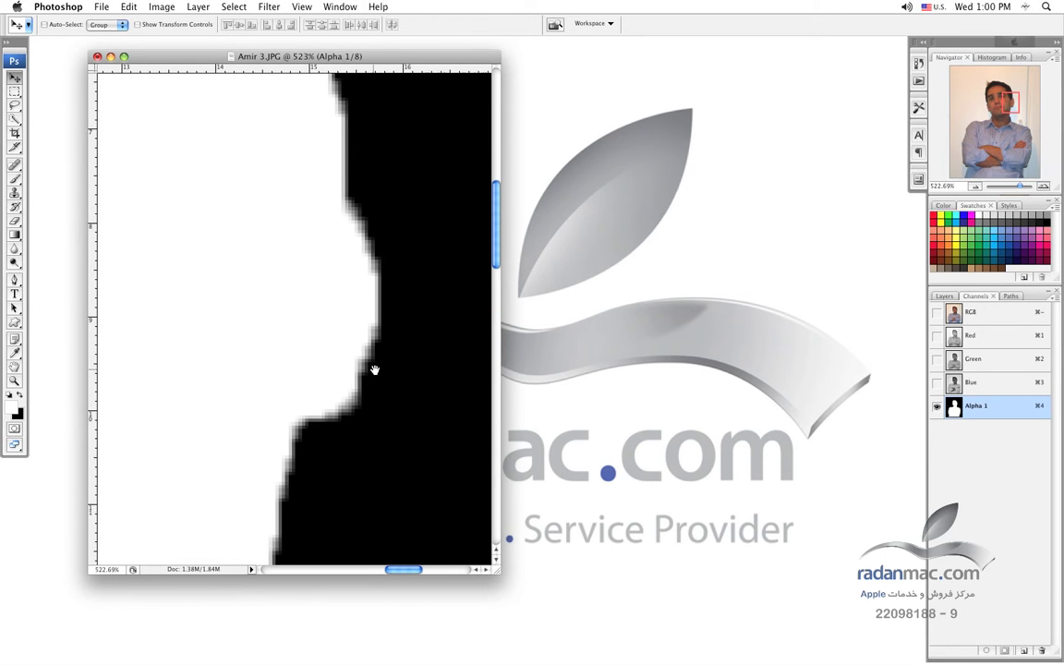
{"action": "scroll", "coordinate": [363, 316], "scroll_direction": "up", "scroll_amount": 2}
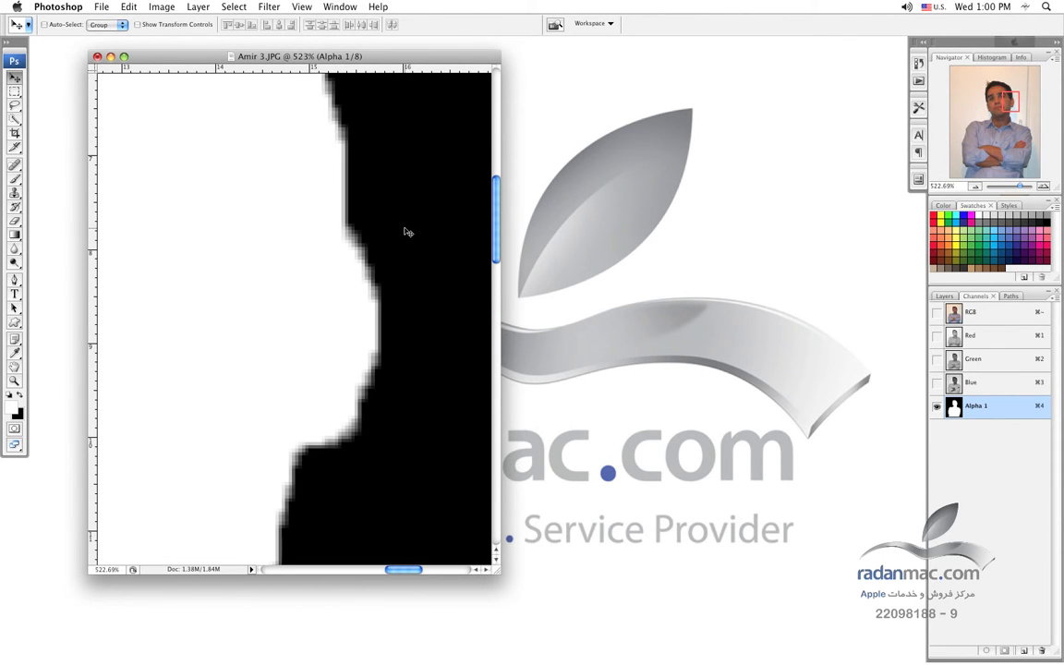
{"action": "key", "text": "super+0"}
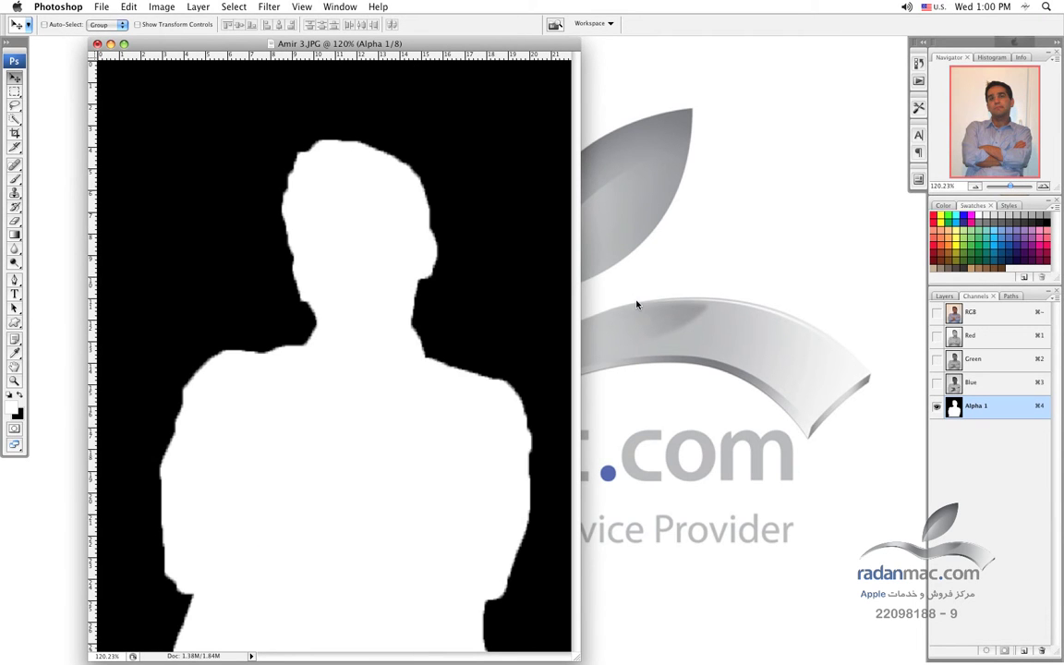
{"action": "scroll", "coordinate": [345, 266], "scroll_direction": "up", "scroll_amount": 4}
{"action": "scroll", "coordinate": [350, 269], "scroll_direction": "up", "scroll_amount": 2}
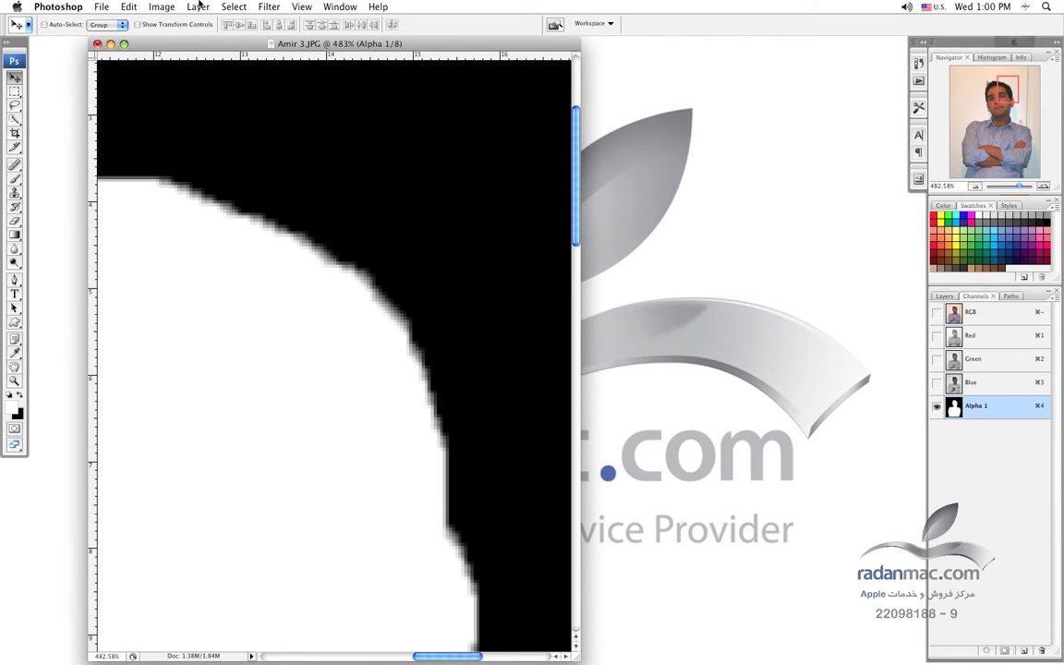
- Apply a 3-pixel Gaussian Blur to the Alpha 1 mask and fit the image on screen
{"action": "left_click", "coordinate": [231, 6]}
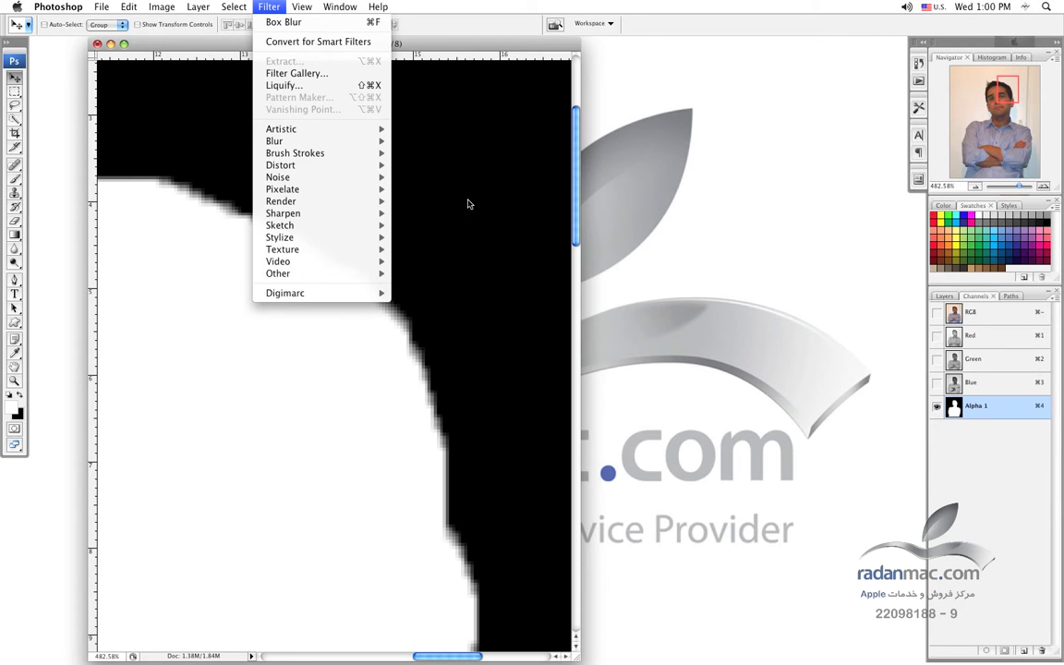
{"action": "mouse_move", "coordinate": [356, 141]}
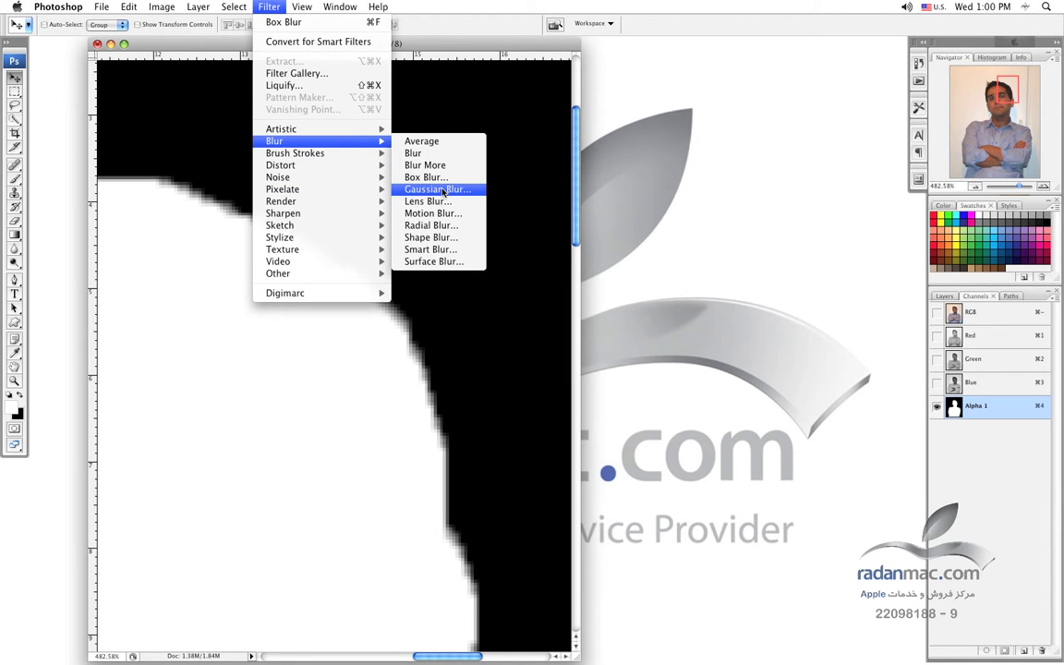
{"action": "left_click", "coordinate": [444, 191]}
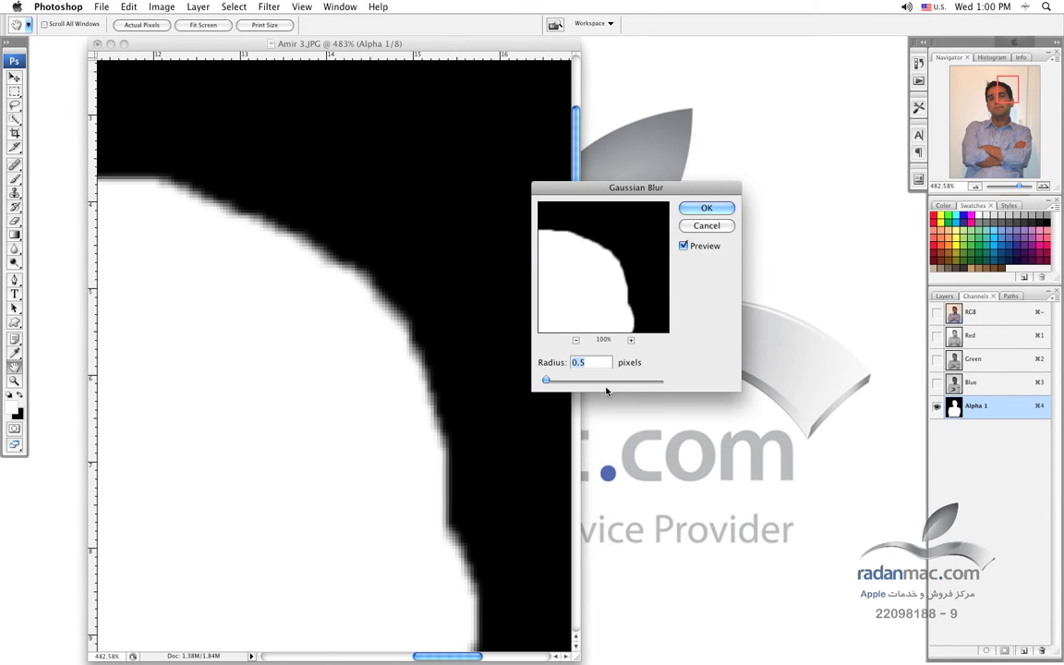
{"action": "type", "text": "3"}
{"action": "key", "text": "Return"}
{"action": "key", "text": "super+0"}
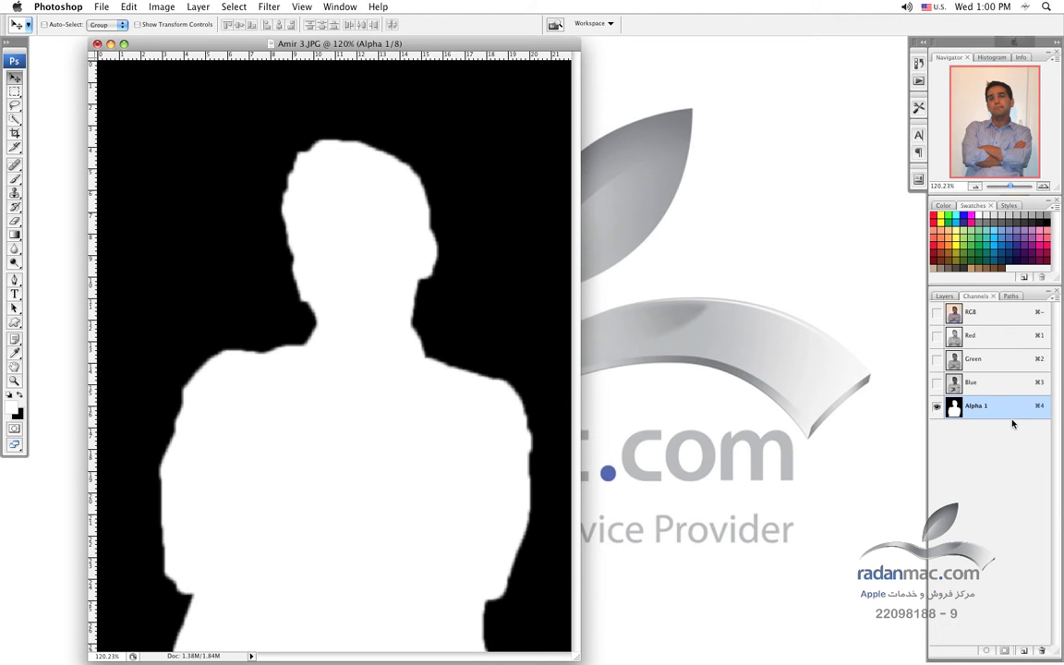
- Turn the RGB composite back on, return to the Layers panel showing Background, and open File
{"action": "left_click", "coordinate": [938, 313]}
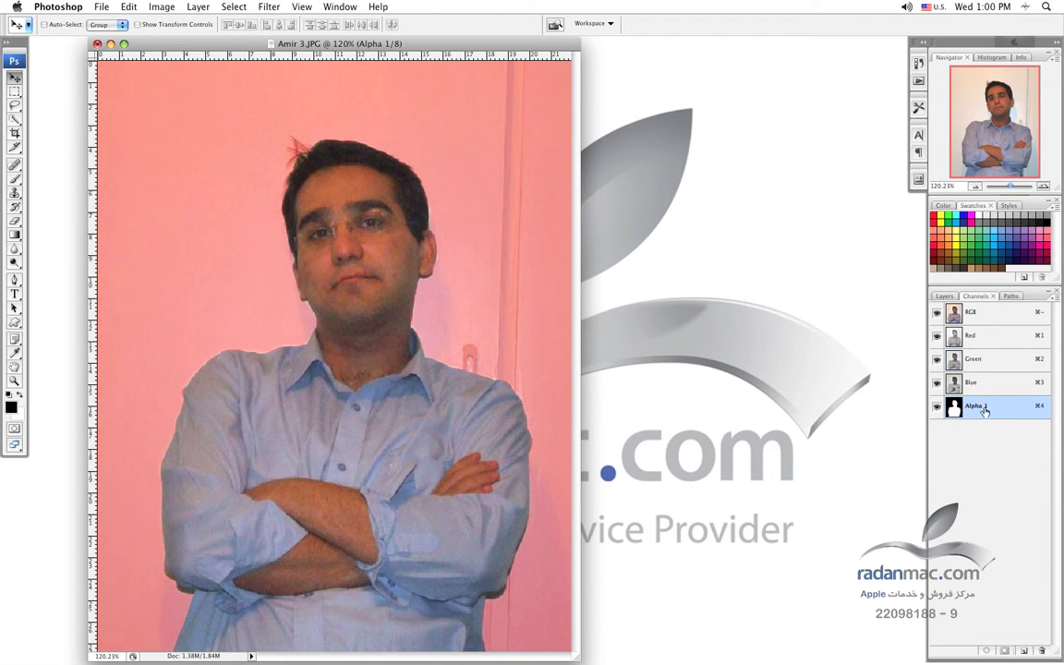
{"action": "left_click", "coordinate": [952, 297]}
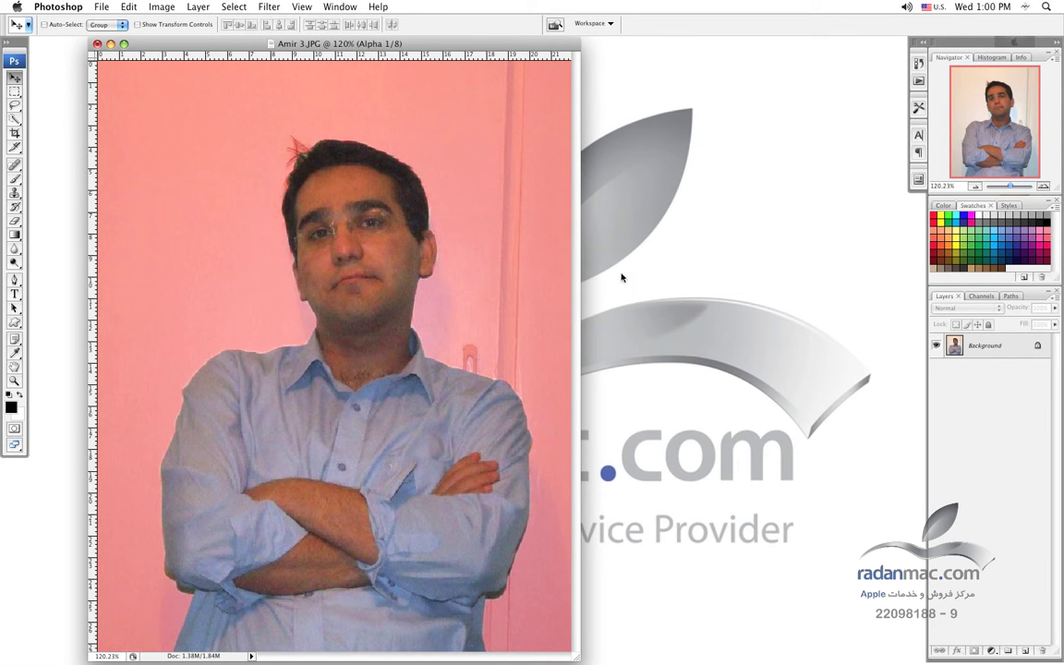
{"action": "left_click", "coordinate": [102, 7]}
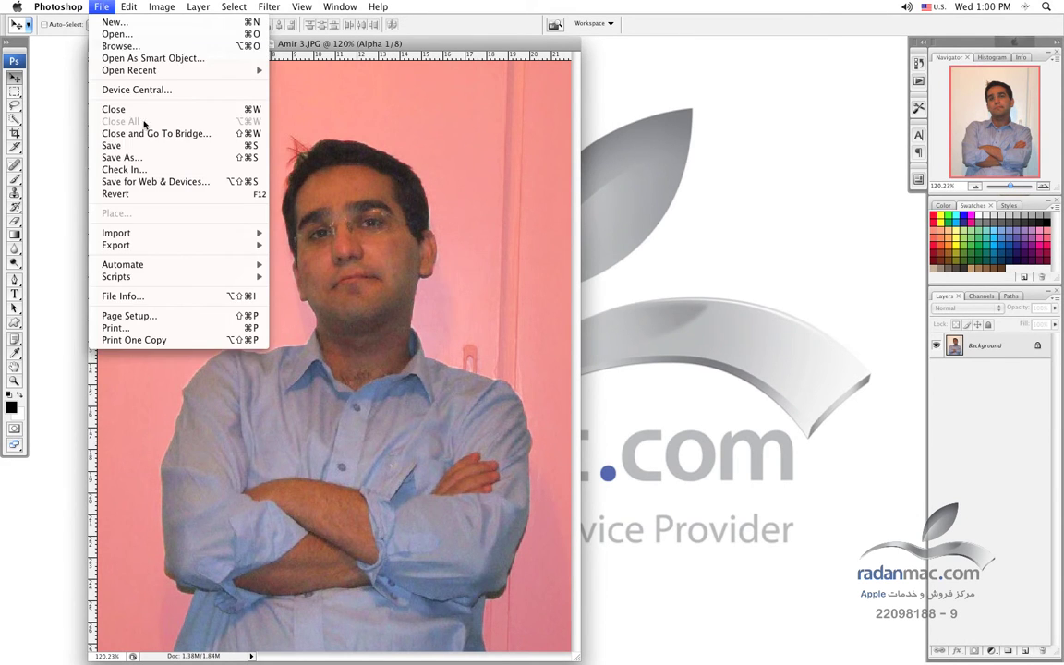
- In Save As, settle on the TIFF format after trying Photoshop, Targa and PNG
{"action": "left_click", "coordinate": [189, 157]}
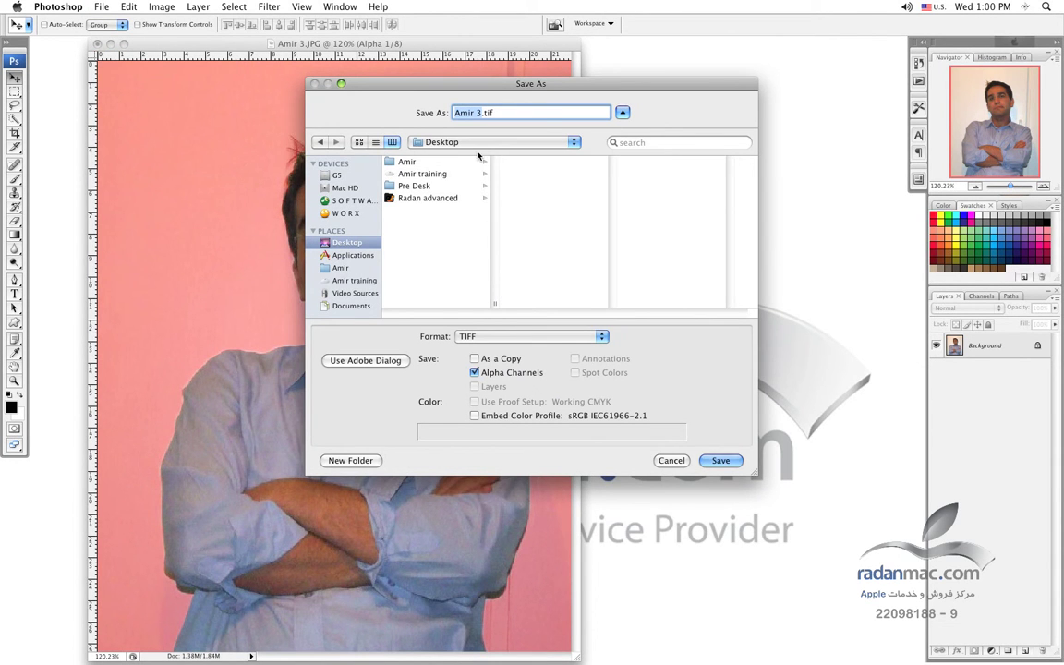
{"action": "left_click", "coordinate": [571, 336]}
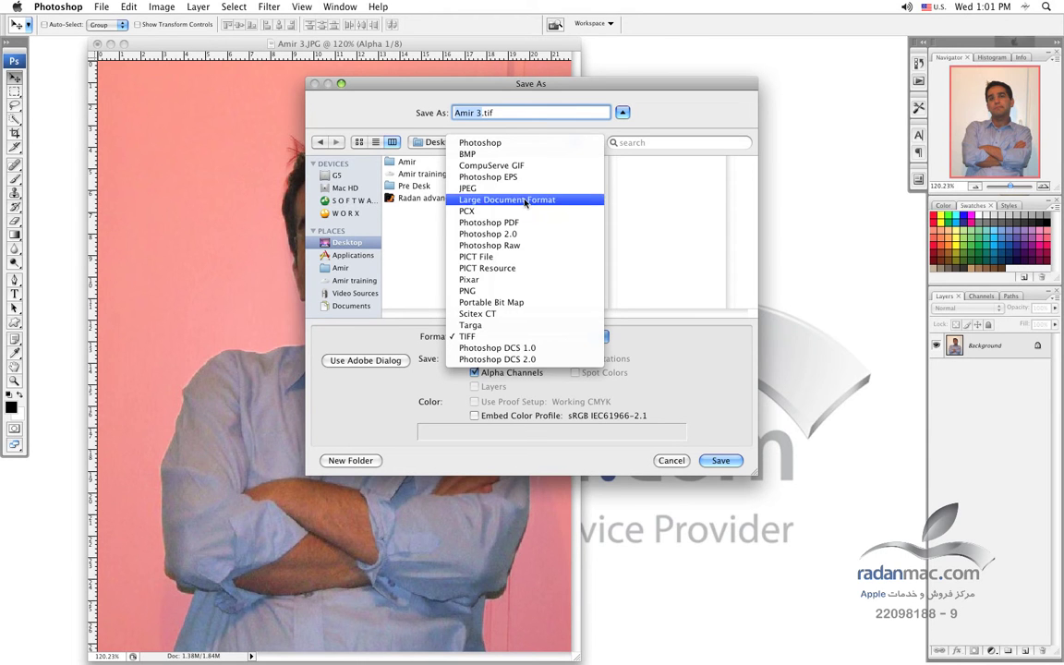
{"action": "left_click", "coordinate": [490, 142]}
{"action": "left_click", "coordinate": [567, 345]}
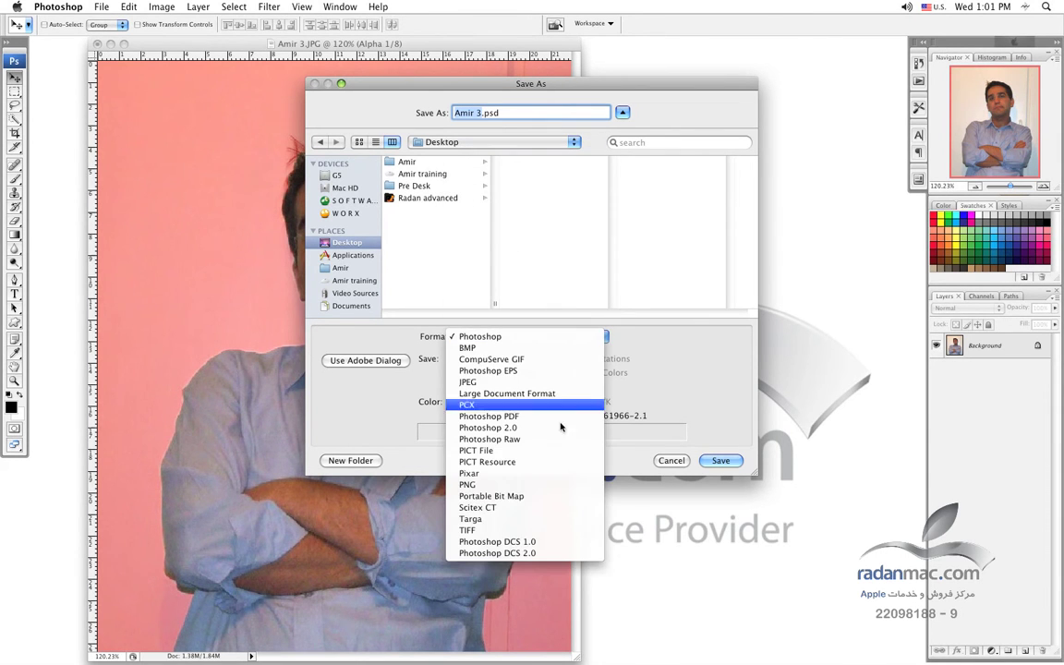
{"action": "left_click", "coordinate": [499, 455]}
{"action": "left_click", "coordinate": [521, 338]}
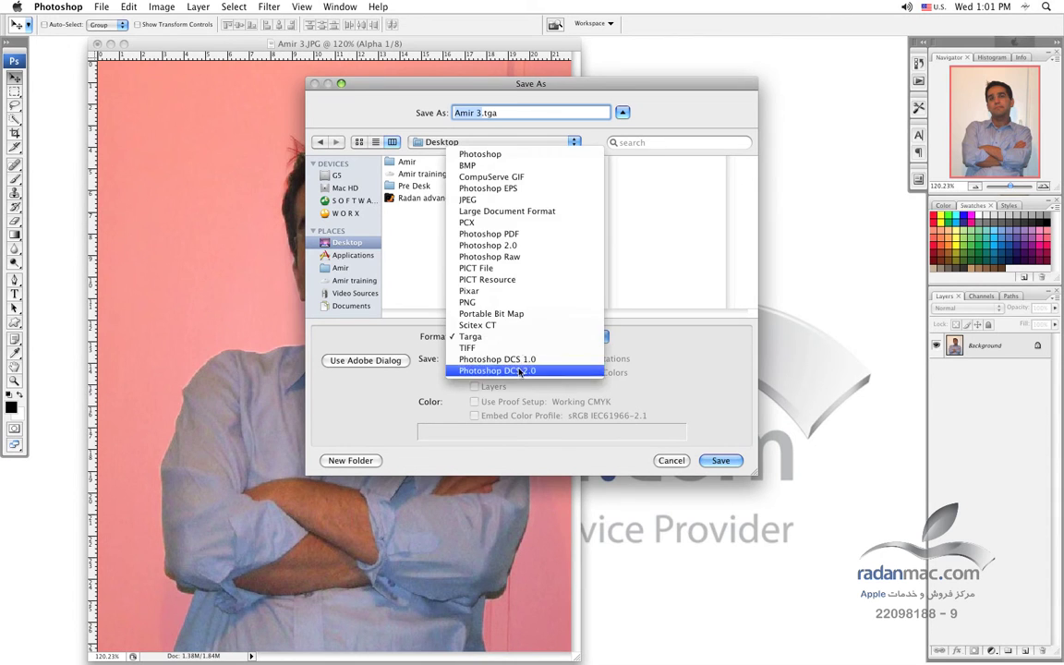
{"action": "left_click", "coordinate": [523, 348]}
{"action": "left_click", "coordinate": [546, 338]}
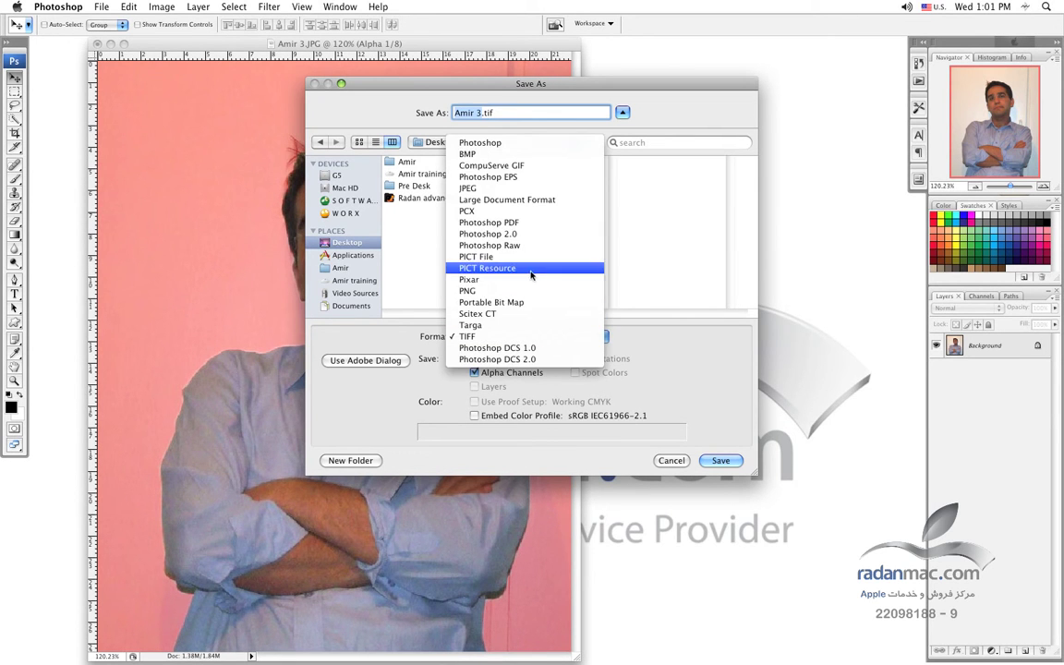
{"action": "left_click", "coordinate": [532, 291]}
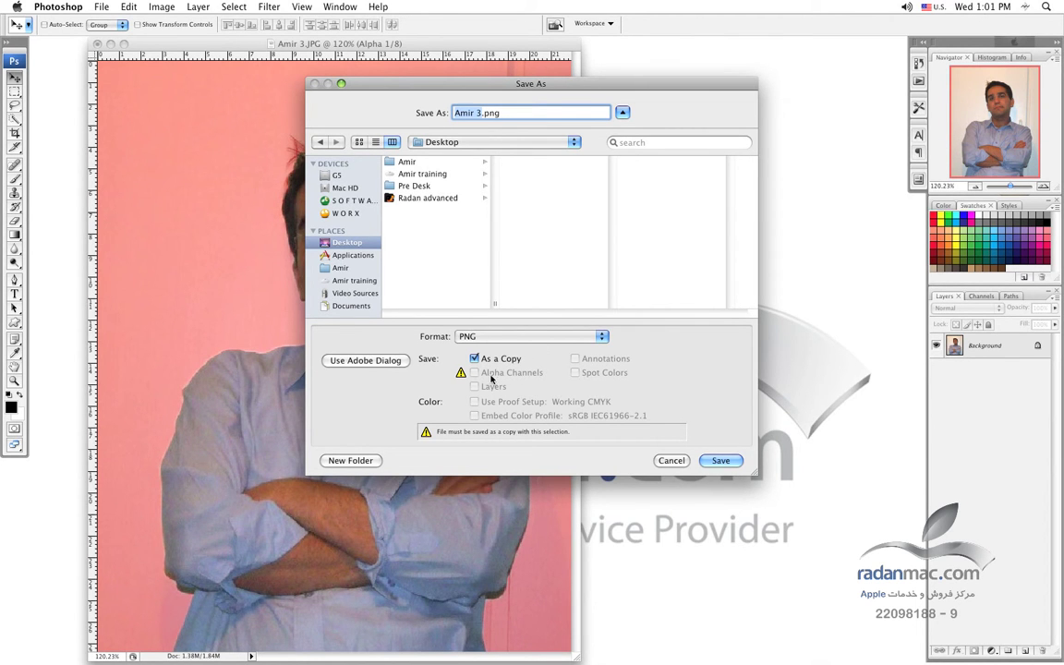
{"action": "left_click", "coordinate": [476, 338]}
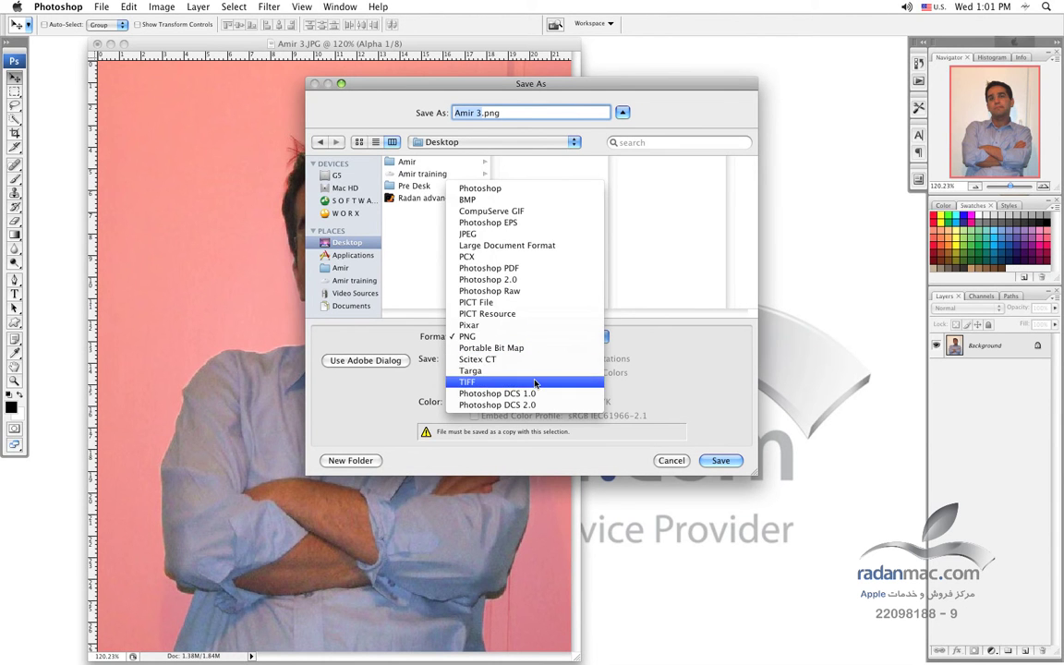
{"action": "left_click", "coordinate": [535, 383]}
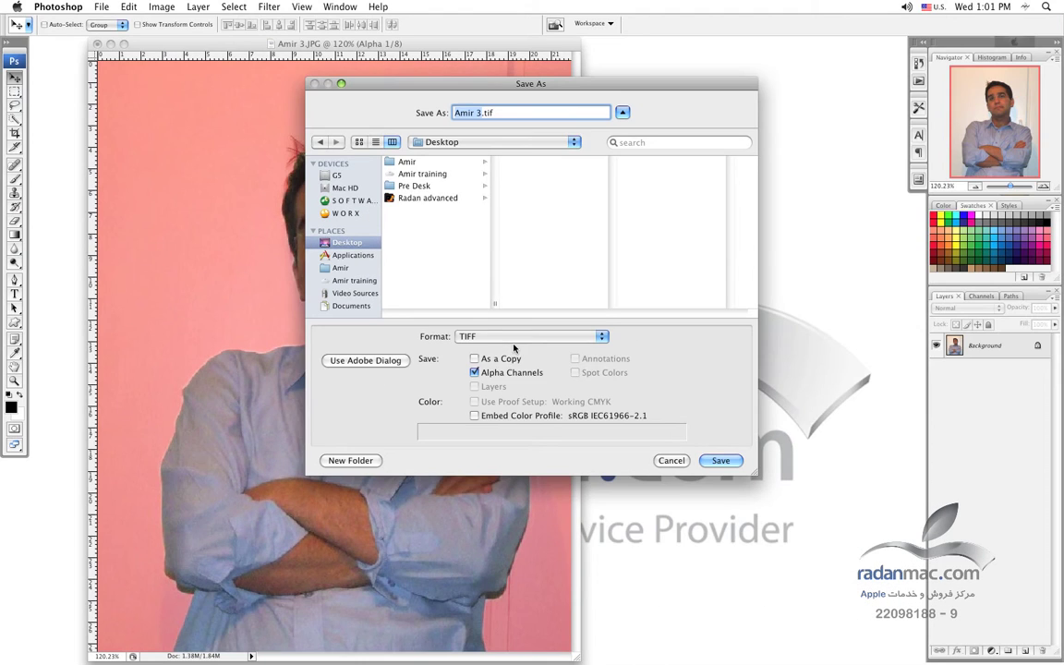
{"action": "left_click", "coordinate": [518, 340]}
{"action": "left_click", "coordinate": [499, 142]}
{"action": "left_click", "coordinate": [527, 336]}
{"action": "left_click", "coordinate": [545, 530]}
- Rename the file to Amir.tif, save with default TIFF options and close the document
{"action": "left_click_drag", "start_coordinate": [496, 83], "coordinate": [555, 184]}
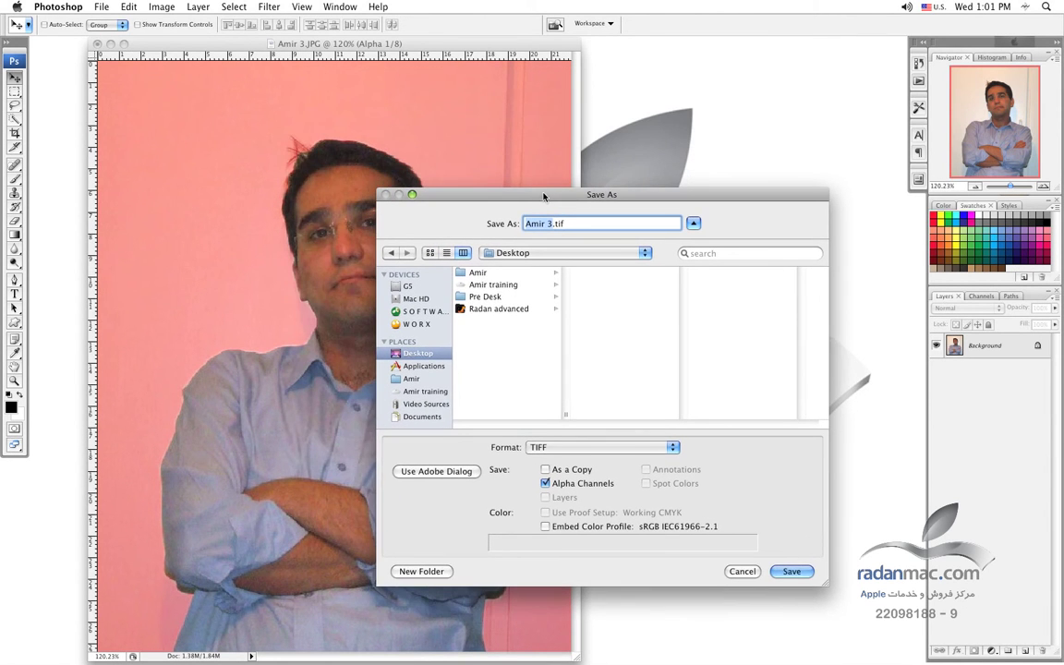
{"action": "left_click", "coordinate": [559, 213]}
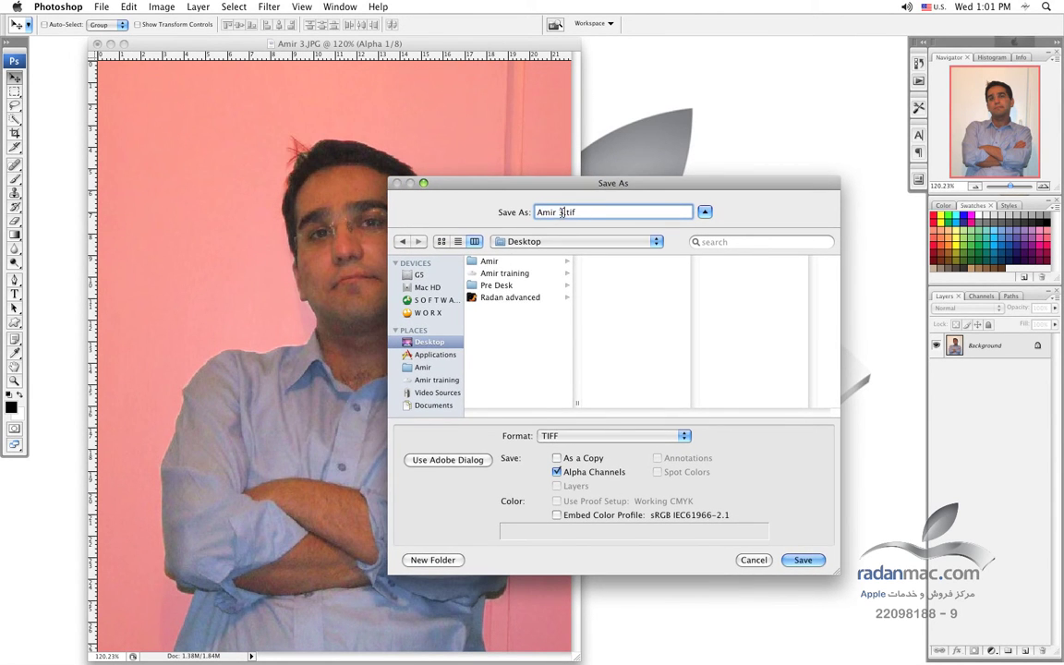
{"action": "key", "text": "BackSpace"}
{"action": "key", "text": "BackSpace"}
{"action": "key", "text": "Return"}
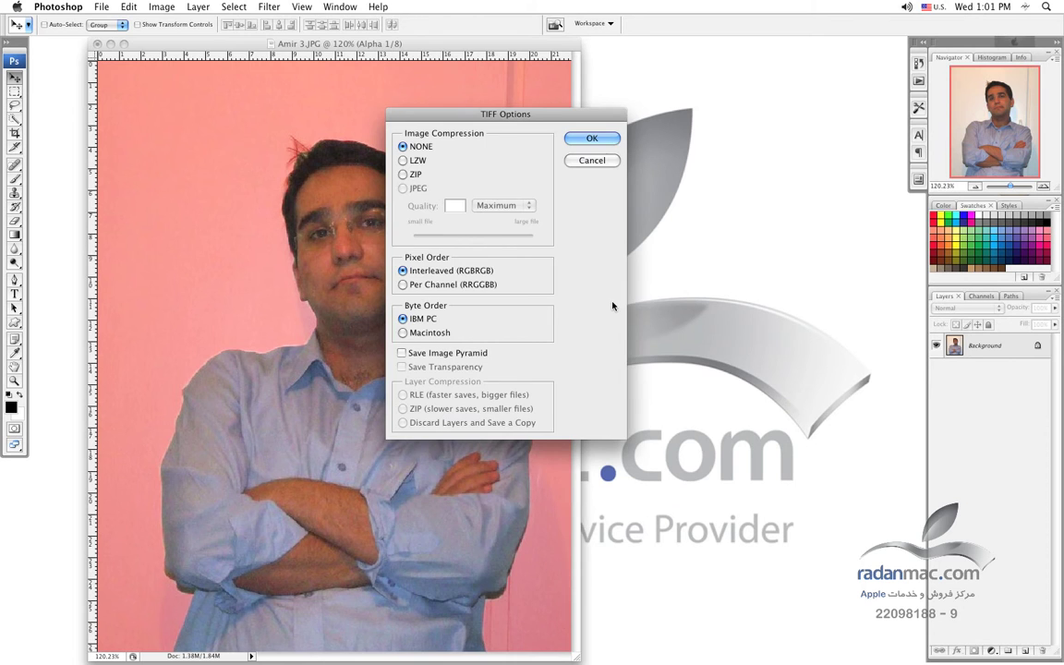
{"action": "key", "text": "Return"}
{"action": "key", "text": "super+w"}
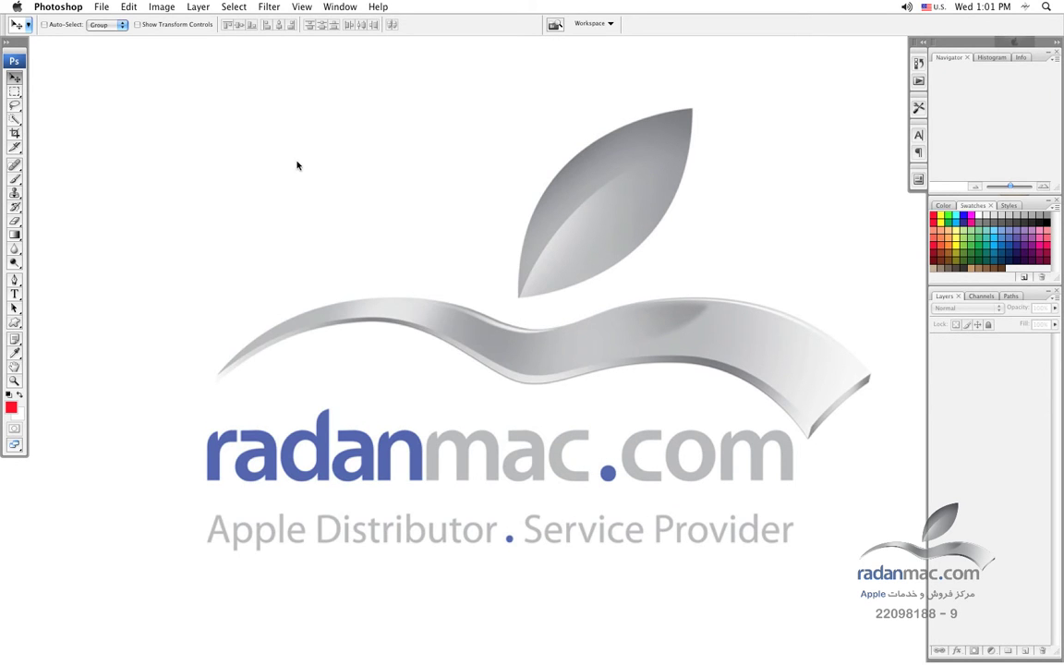
- Open the Desktop in Finder and drag Amir.tif into the Final Cut Pro Browser
{"action": "key", "text": "super+Tab"}
{"action": "key", "text": "super+Tab"}
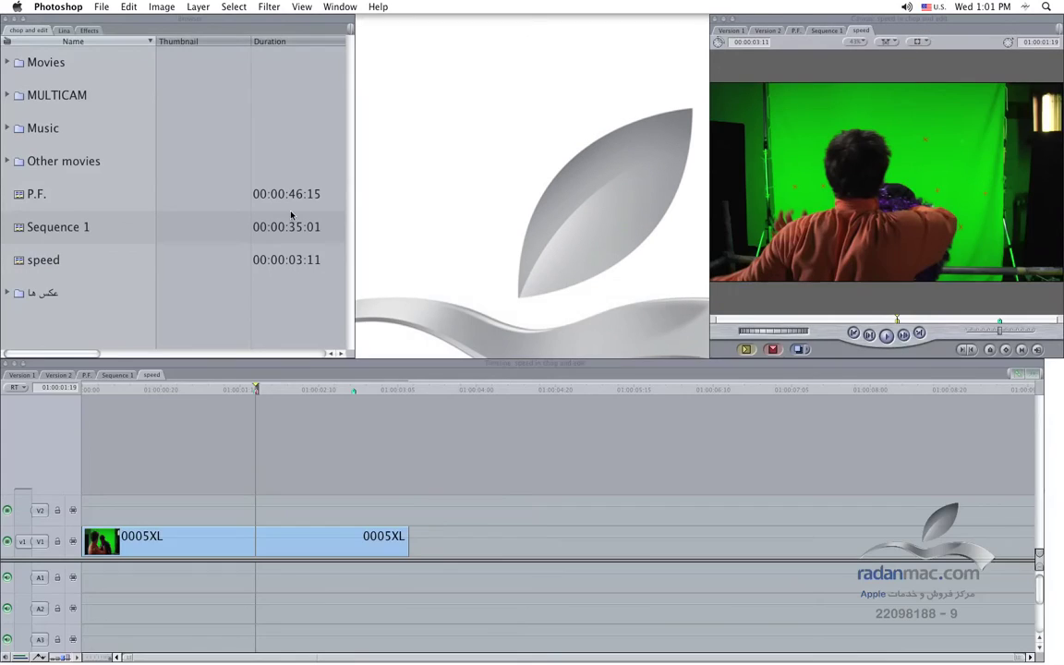
{"action": "key", "text": "super+Tab"}
{"action": "key", "text": "super+Tab"}
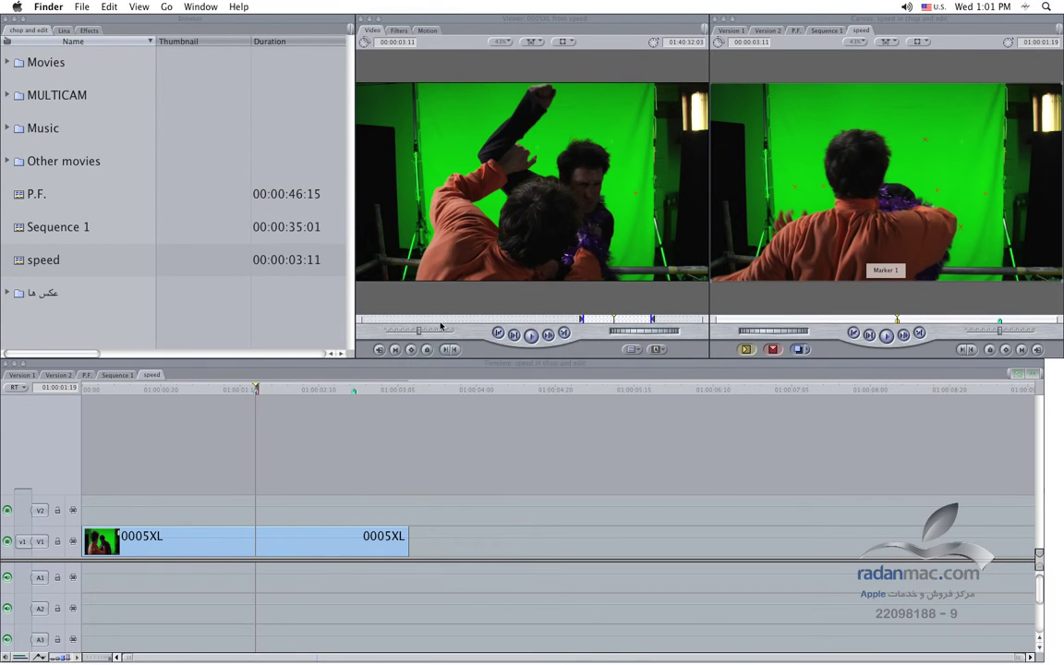
{"action": "key", "text": "super+shift+d"}
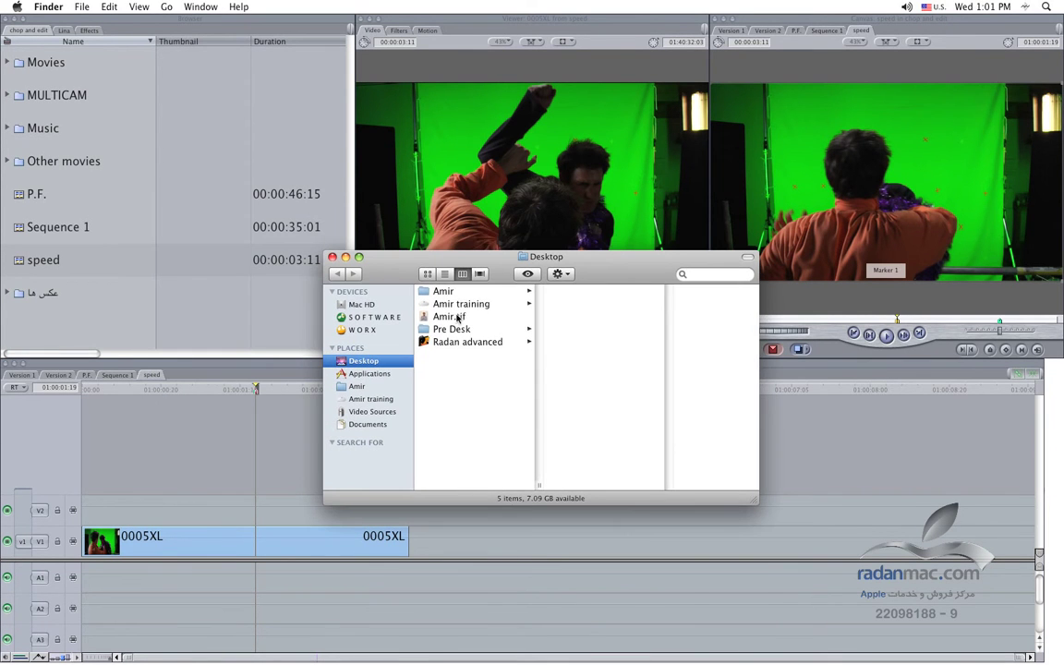
{"action": "left_click", "coordinate": [459, 318]}
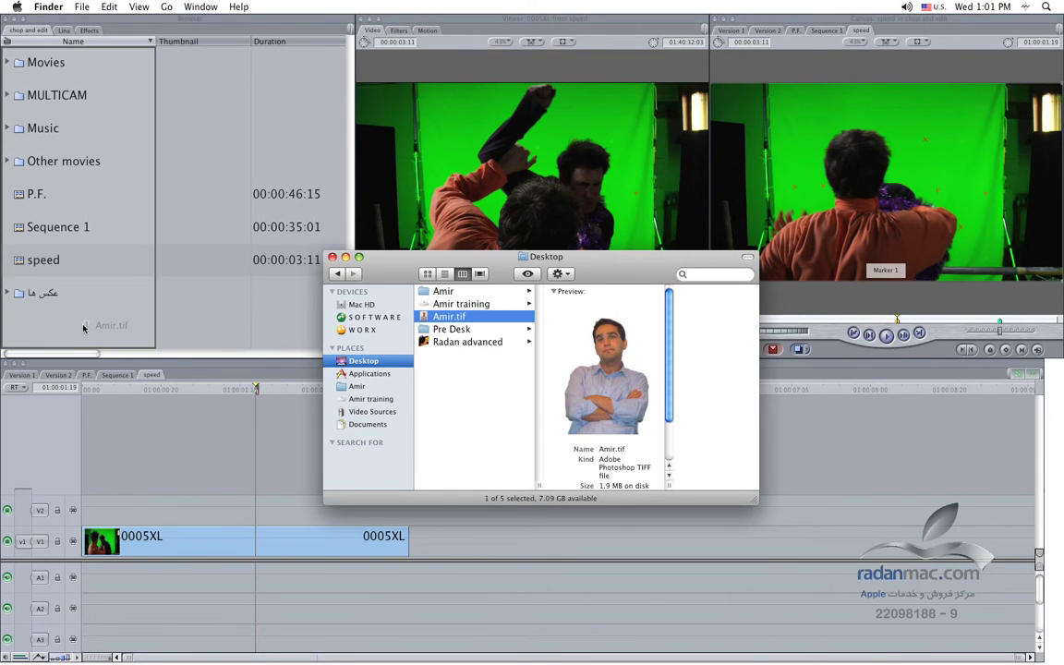
{"action": "left_click_drag", "start_coordinate": [428, 321], "coordinate": [76, 292]}
{"action": "left_click", "coordinate": [68, 73]}
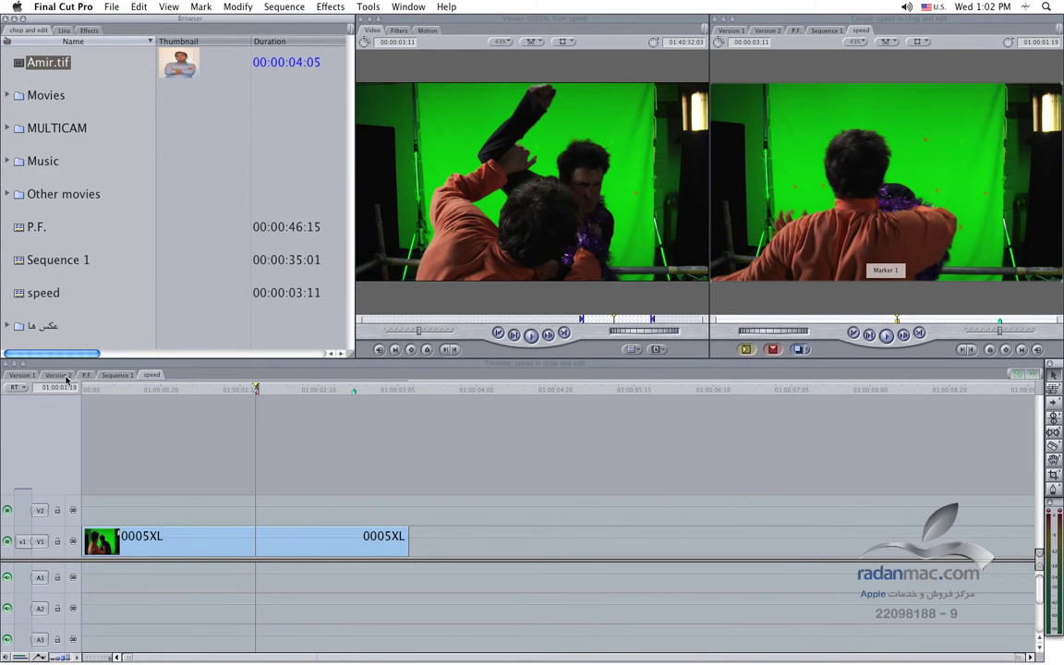
{"action": "left_click", "coordinate": [114, 377]}
- Drag Amir.tif onto track V2 of the P.F. sequence above the Paris clips
{"action": "left_click", "coordinate": [93, 376]}
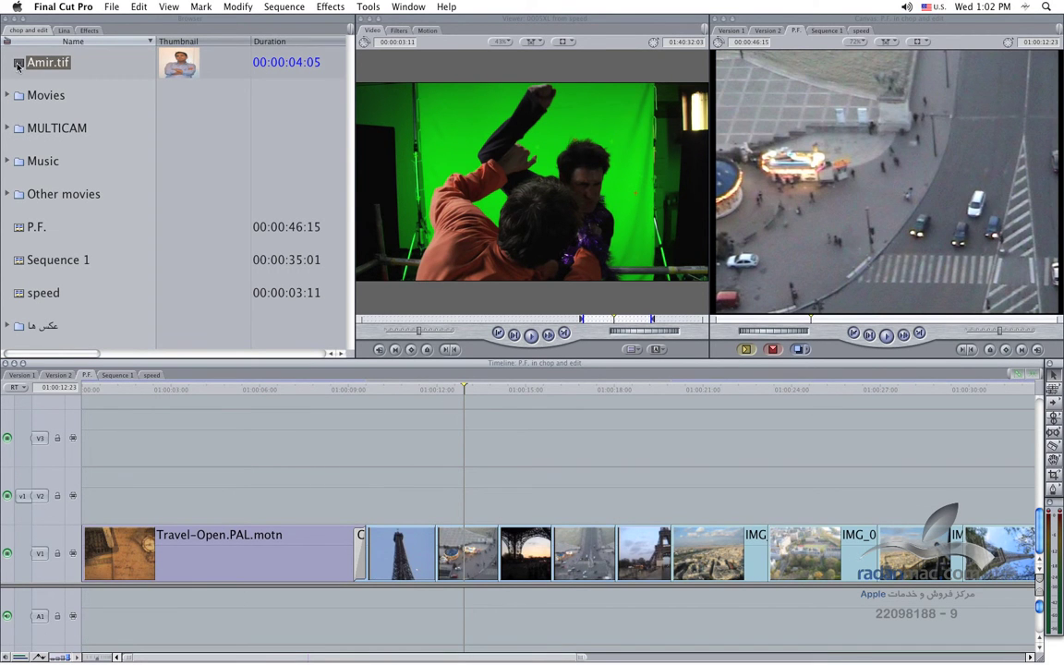
{"action": "left_click_drag", "start_coordinate": [18, 65], "coordinate": [442, 490]}
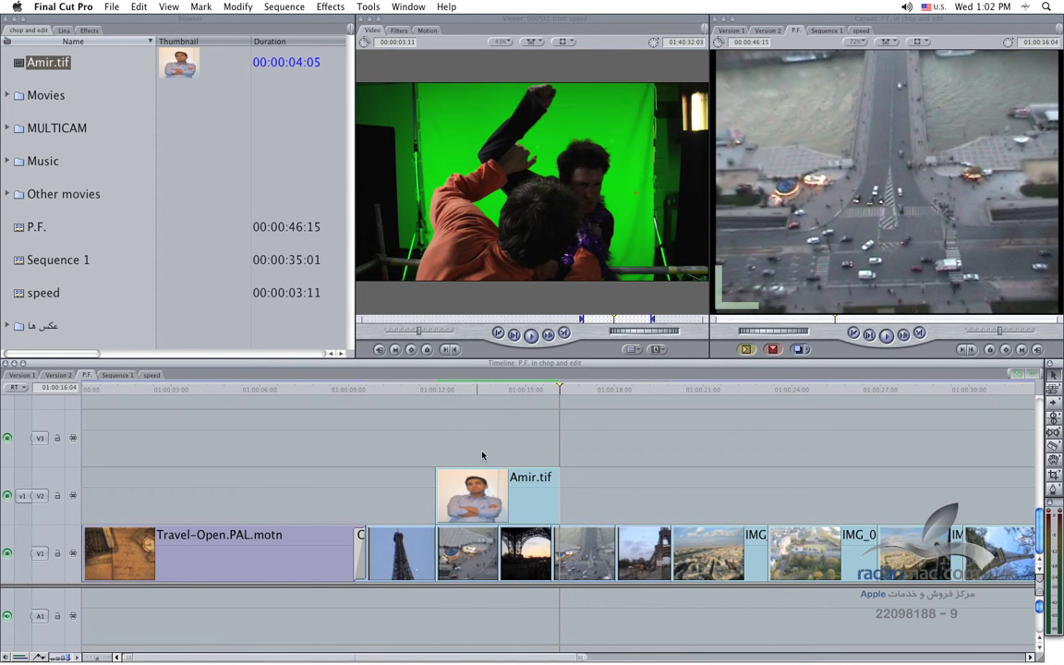
{"action": "left_click_drag", "start_coordinate": [478, 390], "coordinate": [453, 390]}
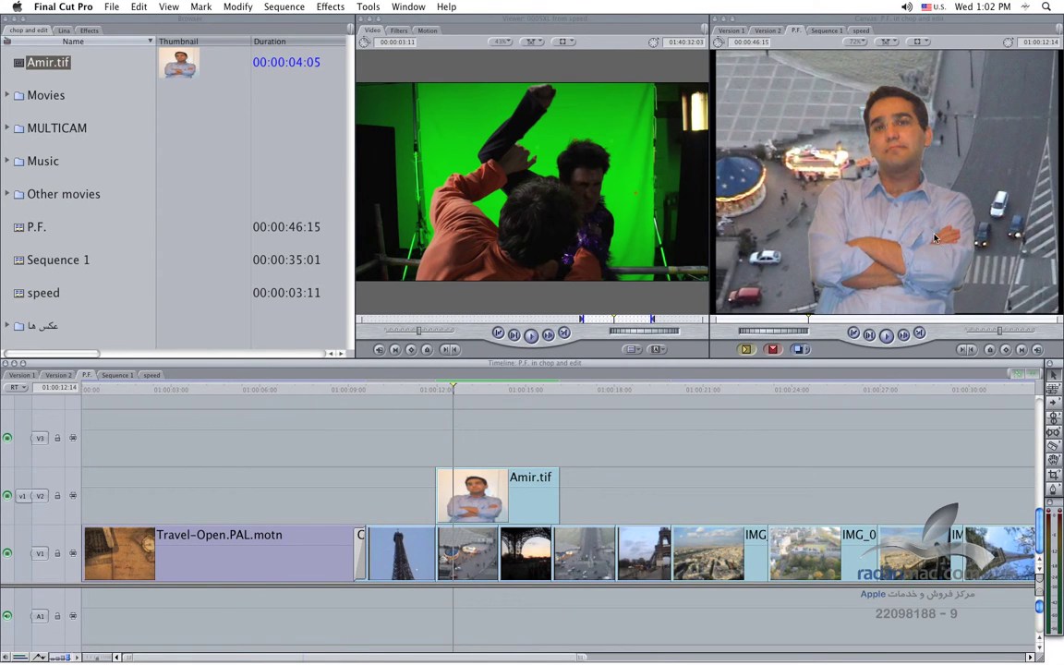
- Select the Amir.tif clip and set the Canvas view to Image+Wireframe
{"action": "left_click", "coordinate": [476, 482]}
{"action": "left_click", "coordinate": [917, 41]}
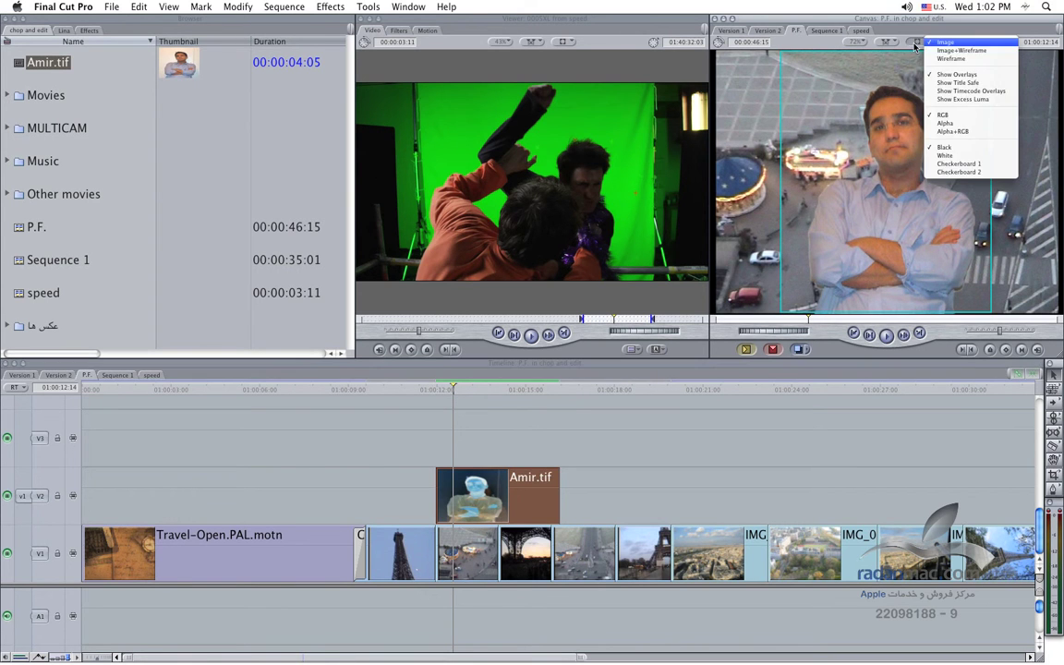
{"action": "left_click", "coordinate": [938, 58]}
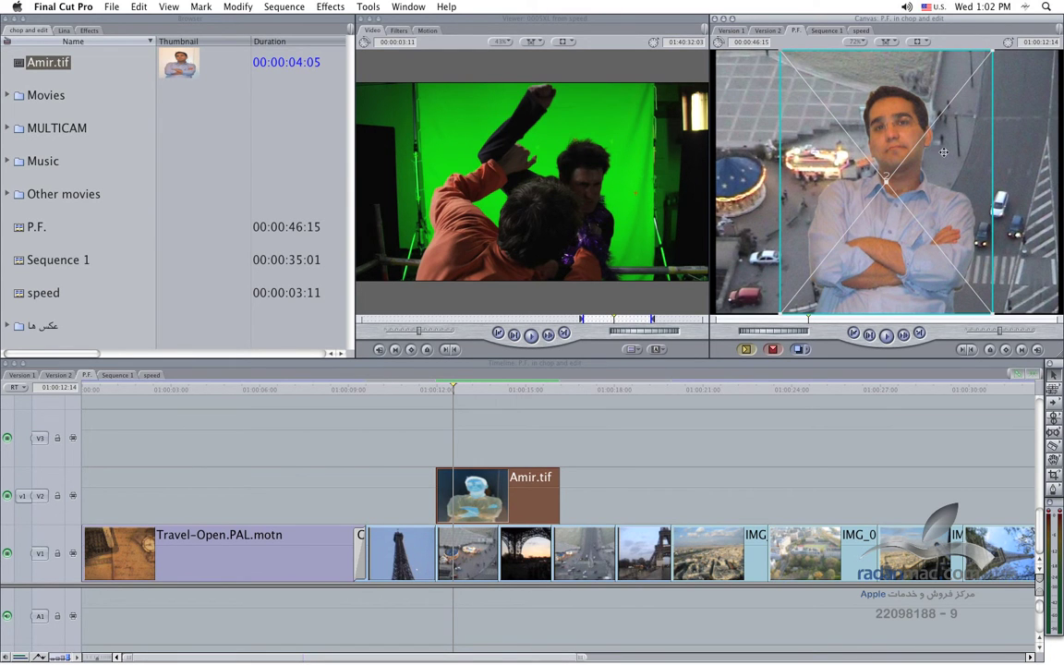
{"action": "key", "text": "Caps_Lock"}
{"action": "key", "text": "Caps_Lock"}
- Switch to Photoshop and reopen Amir.tif from the recent files list
{"action": "key", "text": "super+Tab"}
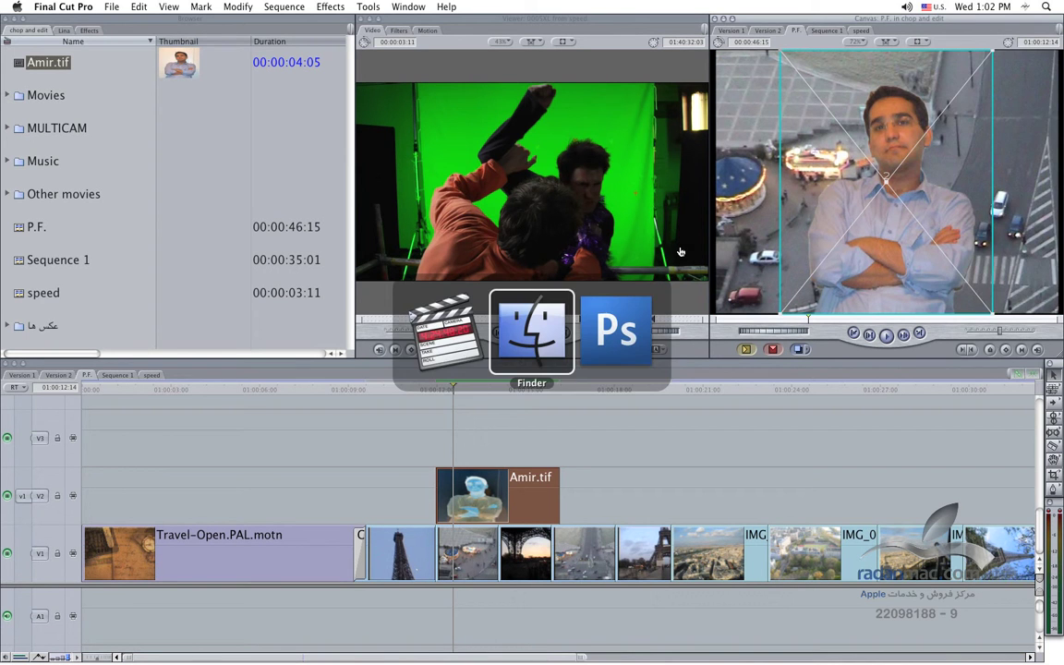
{"action": "key", "text": "super+Tab"}
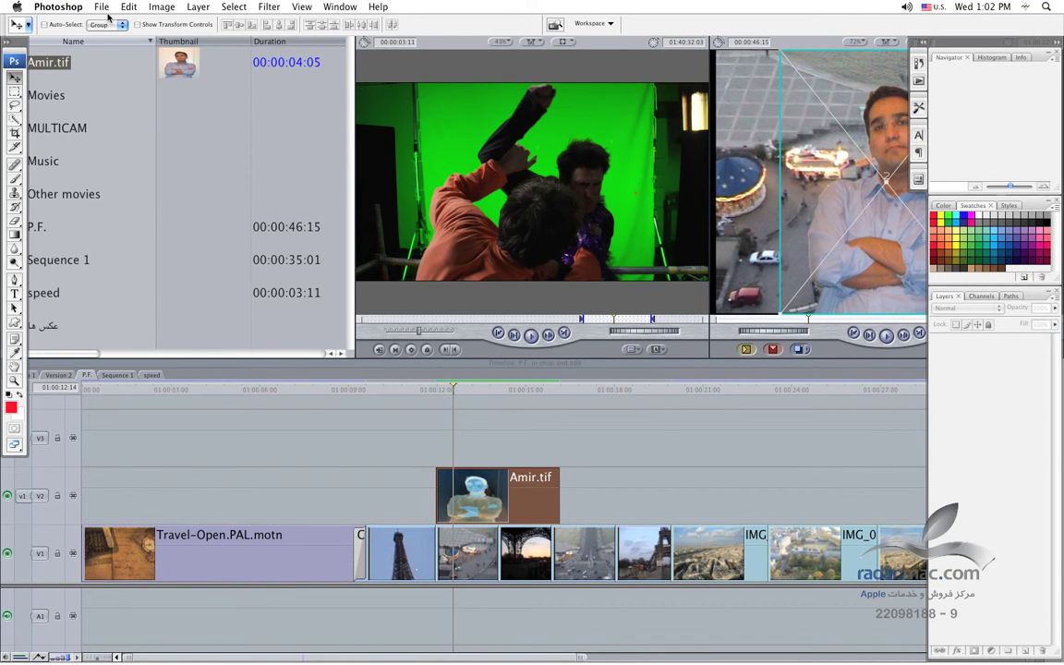
{"action": "left_click", "coordinate": [101, 7]}
{"action": "mouse_move", "coordinate": [240, 70]}
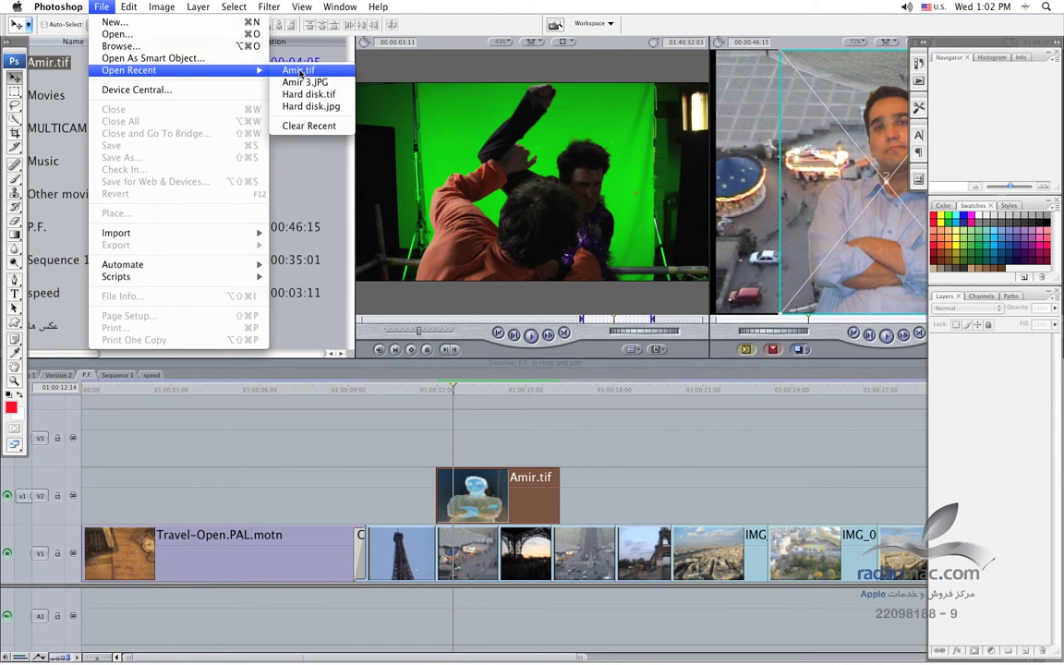
{"action": "left_click", "coordinate": [298, 71]}
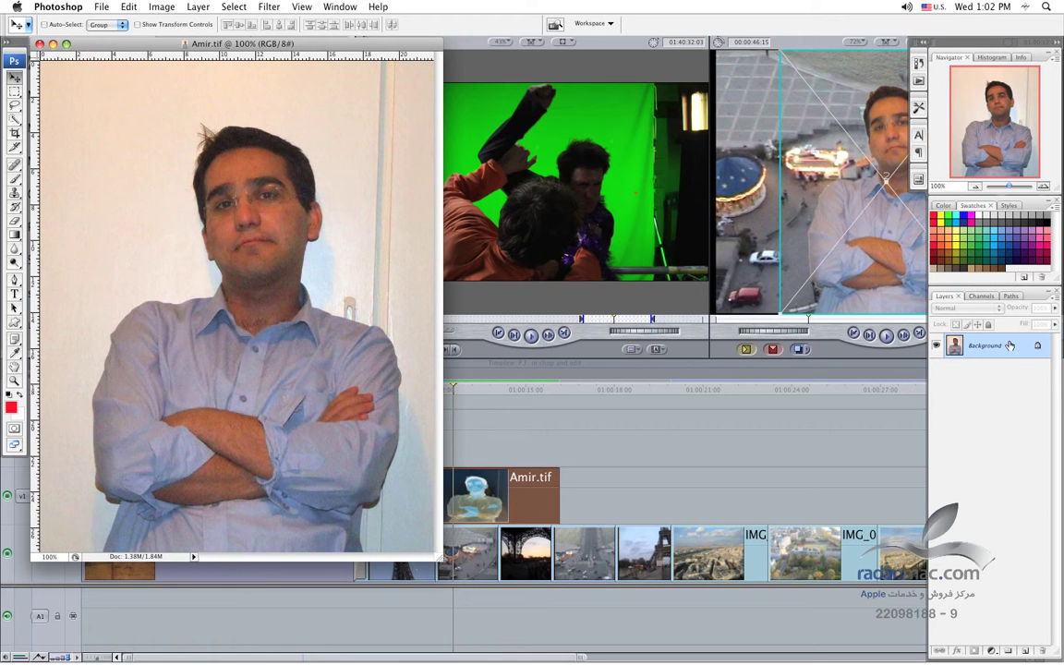
- Confirm Amir.tif has an Alpha 1 channel, then return to the Final Cut Pro project
{"action": "left_click", "coordinate": [981, 296]}
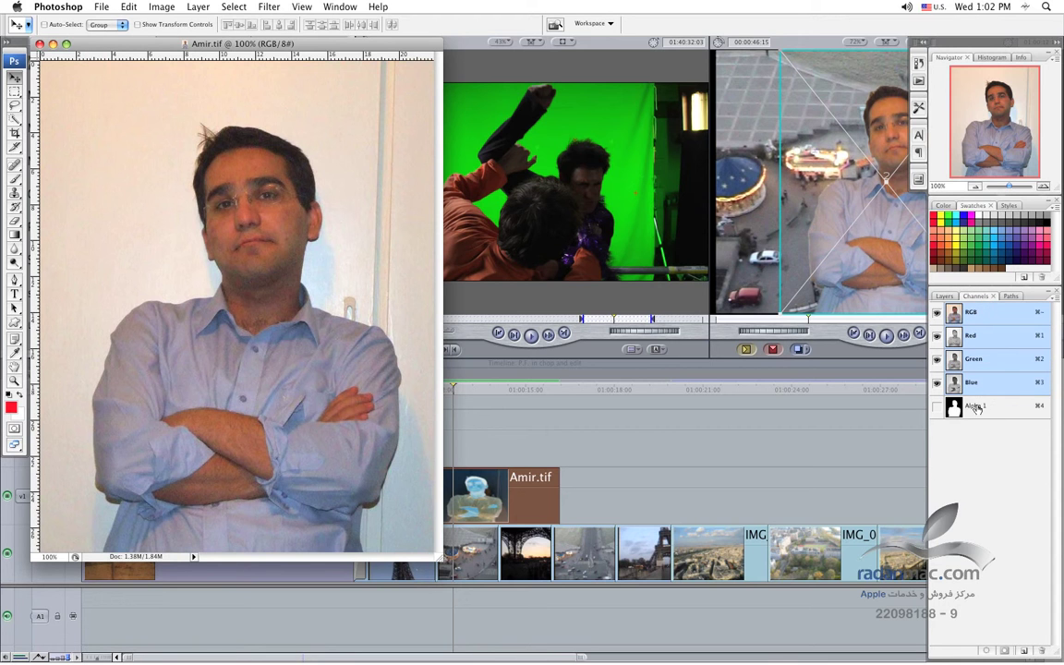
{"action": "left_click", "coordinate": [944, 296]}
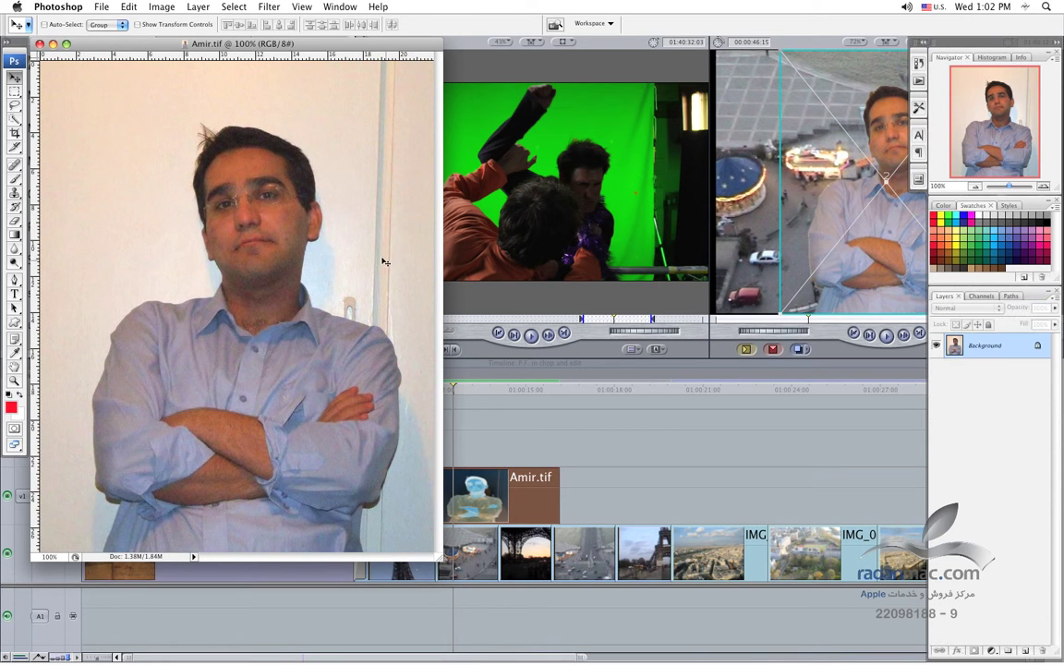
{"action": "left_click", "coordinate": [464, 233]}
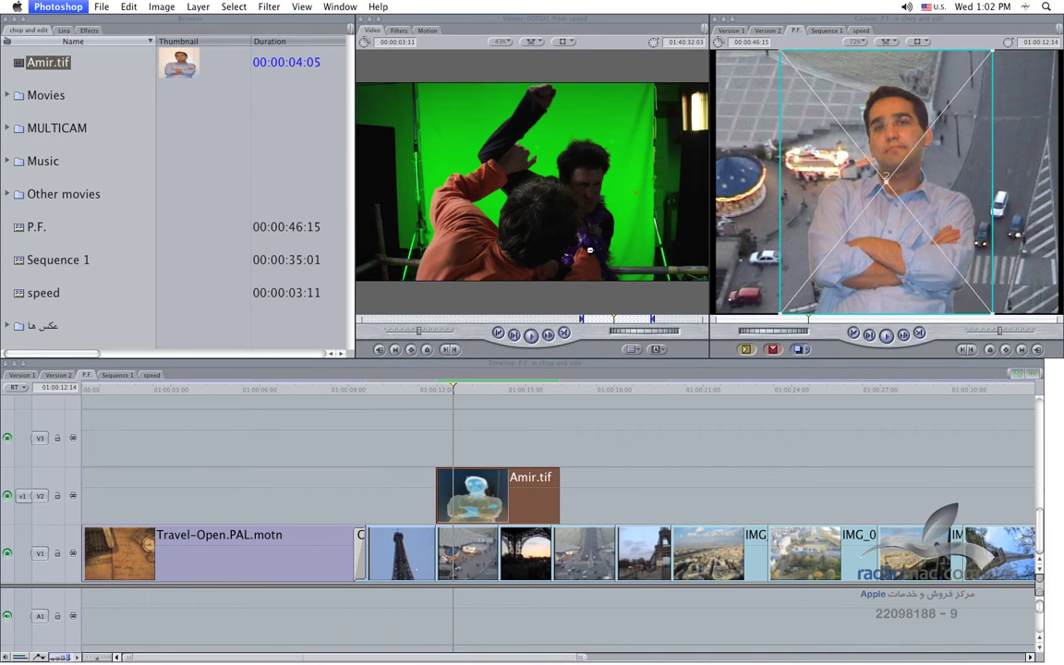
- Drag the Amir.tif cut-out man further right in the Canvas, then scrub forward to check
{"action": "left_click", "coordinate": [793, 276]}
{"action": "left_click_drag", "start_coordinate": [865, 264], "coordinate": [930, 263]}
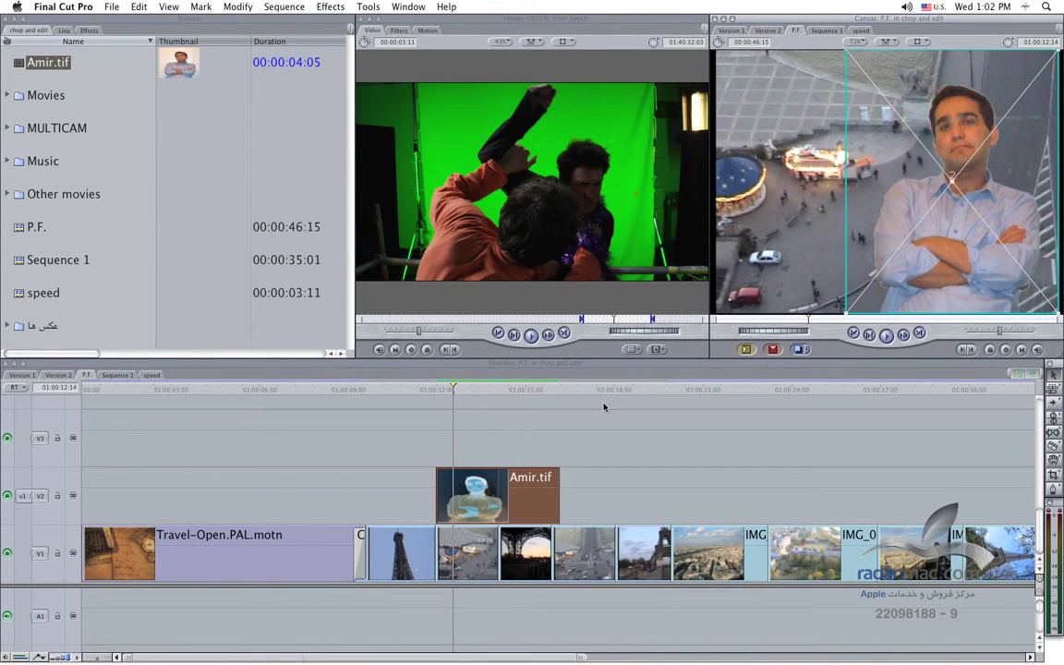
{"action": "left_click_drag", "start_coordinate": [452, 389], "coordinate": [458, 389]}
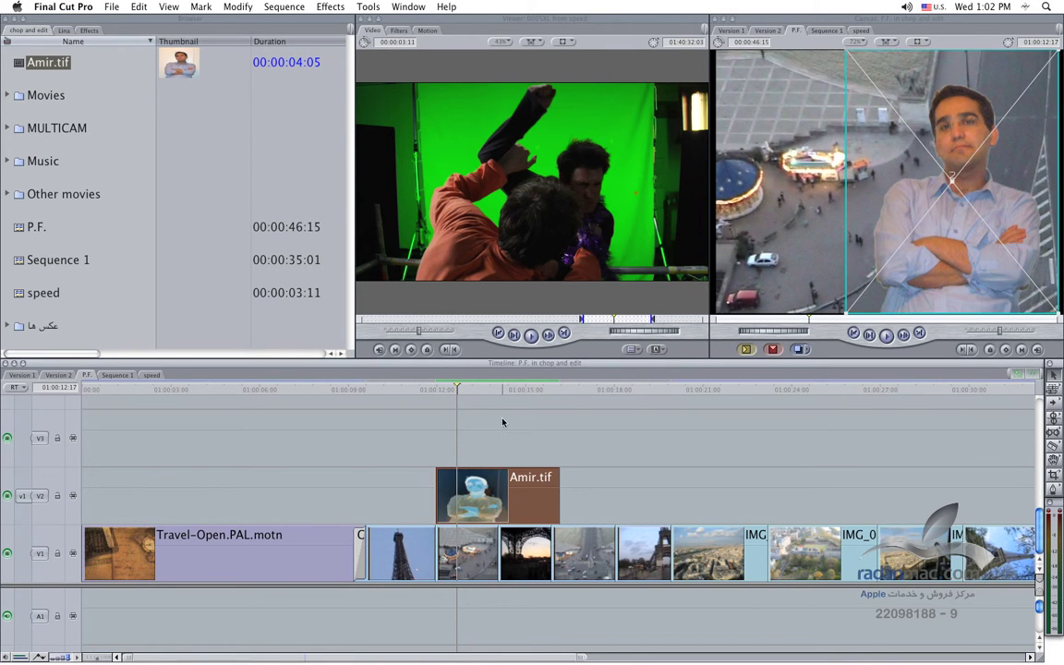
{"action": "left_click", "coordinate": [564, 420]}
{"action": "left_click_drag", "start_coordinate": [470, 388], "coordinate": [467, 389]}
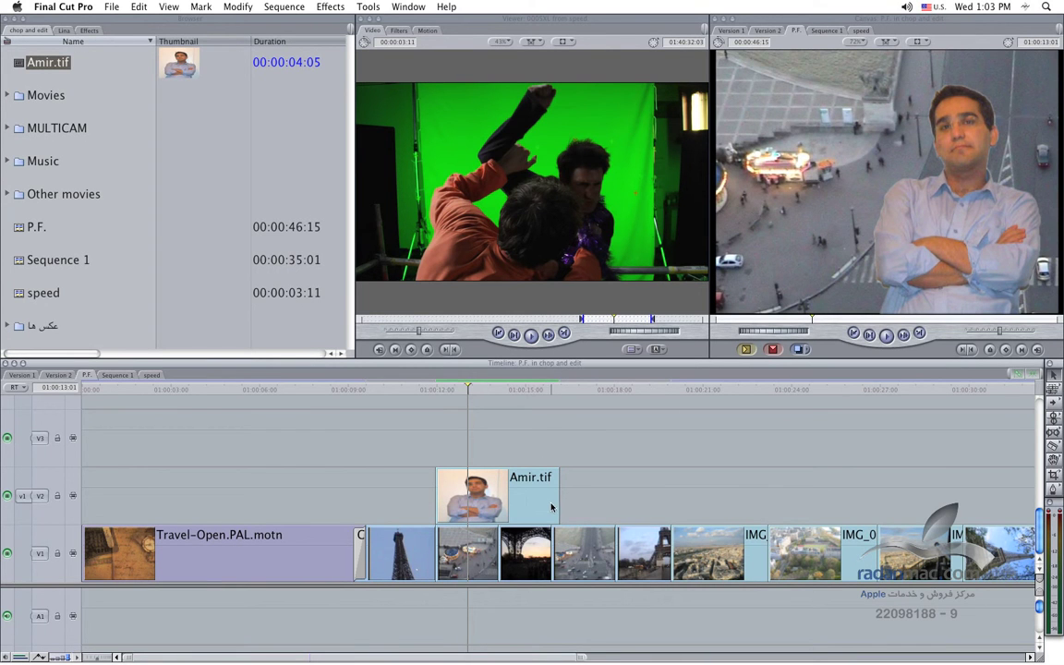
- Trim the end of Amir.tif and move the Paris aerial clip up to V3 above it
{"action": "mouse_move", "coordinate": [556, 504]}
{"action": "left_mouse_down"}
{"action": "mouse_move", "coordinate": [497, 503]}
{"action": "mouse_move", "coordinate": [566, 439]}
{"action": "left_mouse_up"}
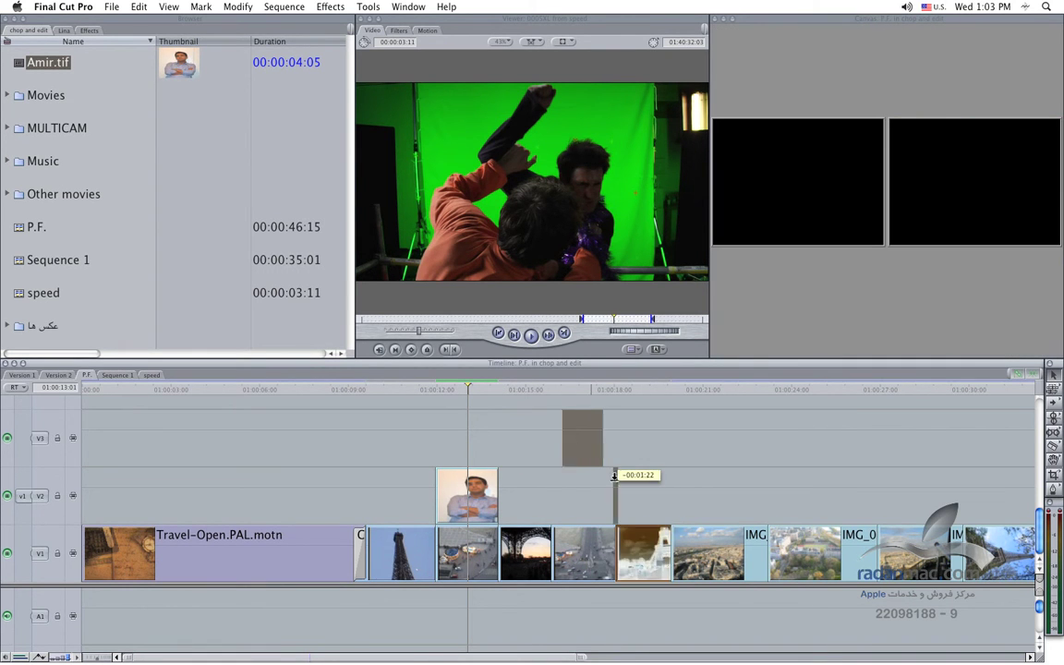
{"action": "mouse_move", "coordinate": [566, 439]}
{"action": "left_mouse_down"}
{"action": "mouse_move", "coordinate": [582, 549]}
{"action": "mouse_move", "coordinate": [451, 440]}
{"action": "left_mouse_up"}
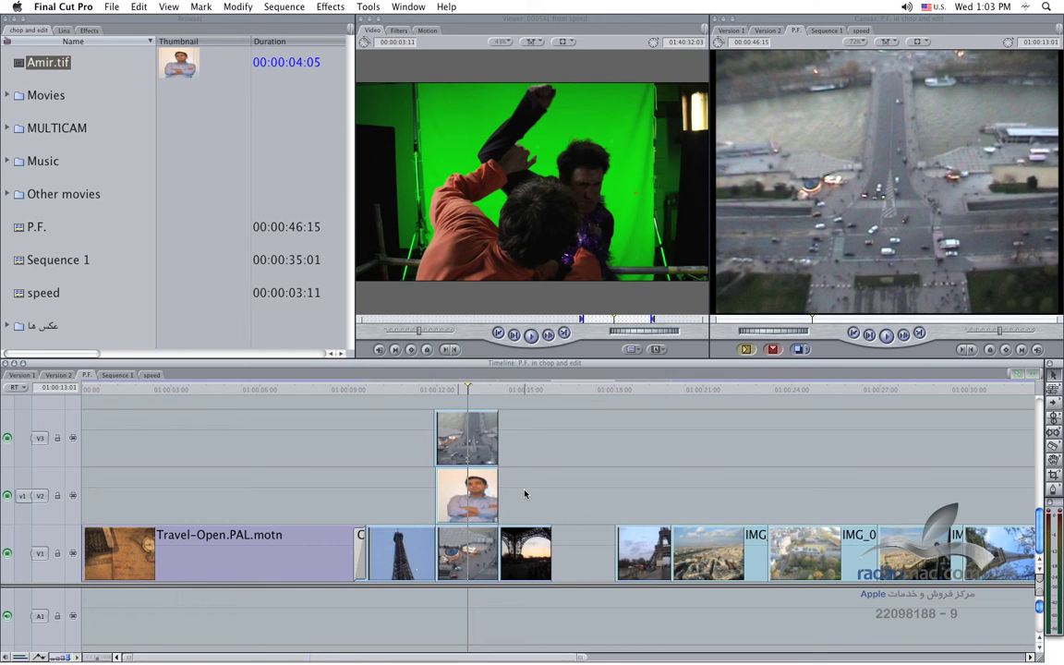
- Set the V3 Paris on top of Eiffel clip's composite mode to Travel Matte - Alpha and preview it
{"action": "right_click", "coordinate": [473, 450]}
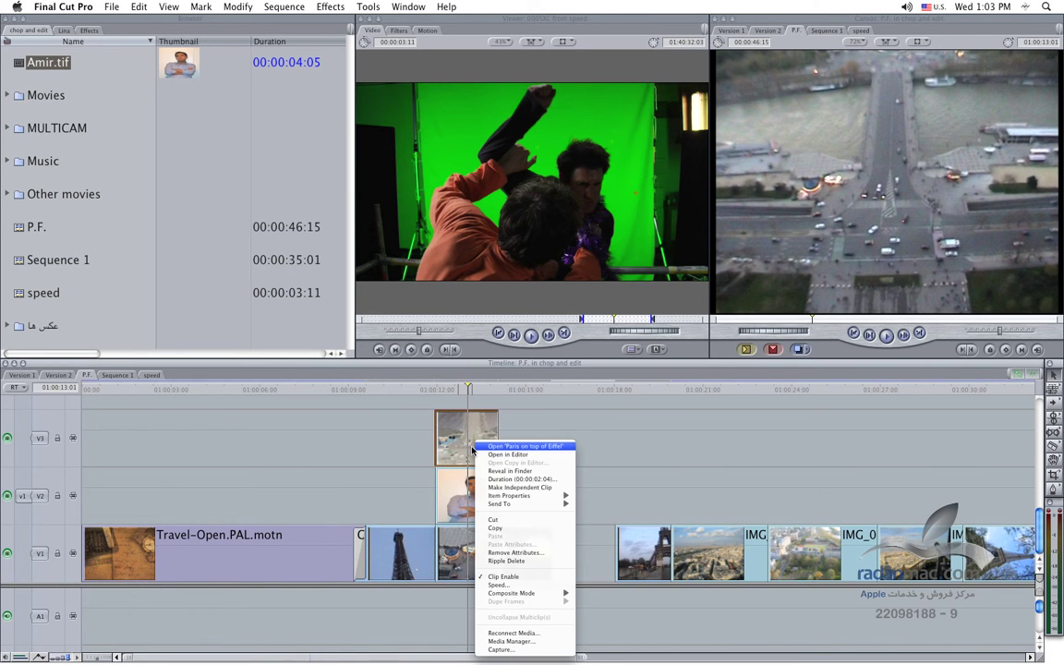
{"action": "left_click", "coordinate": [413, 494]}
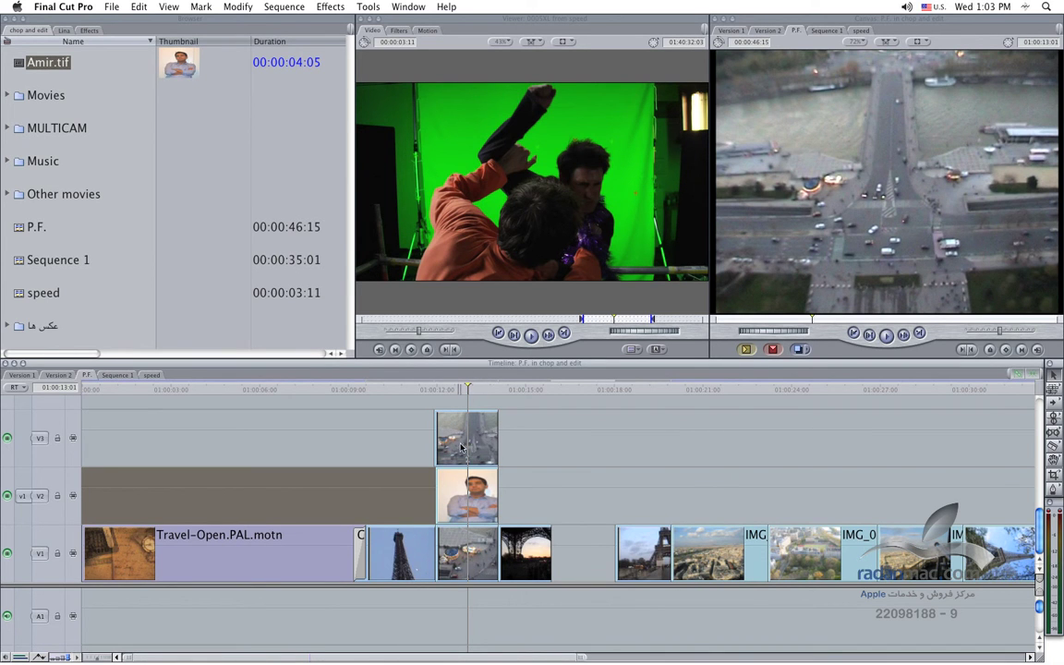
{"action": "left_click", "coordinate": [538, 446]}
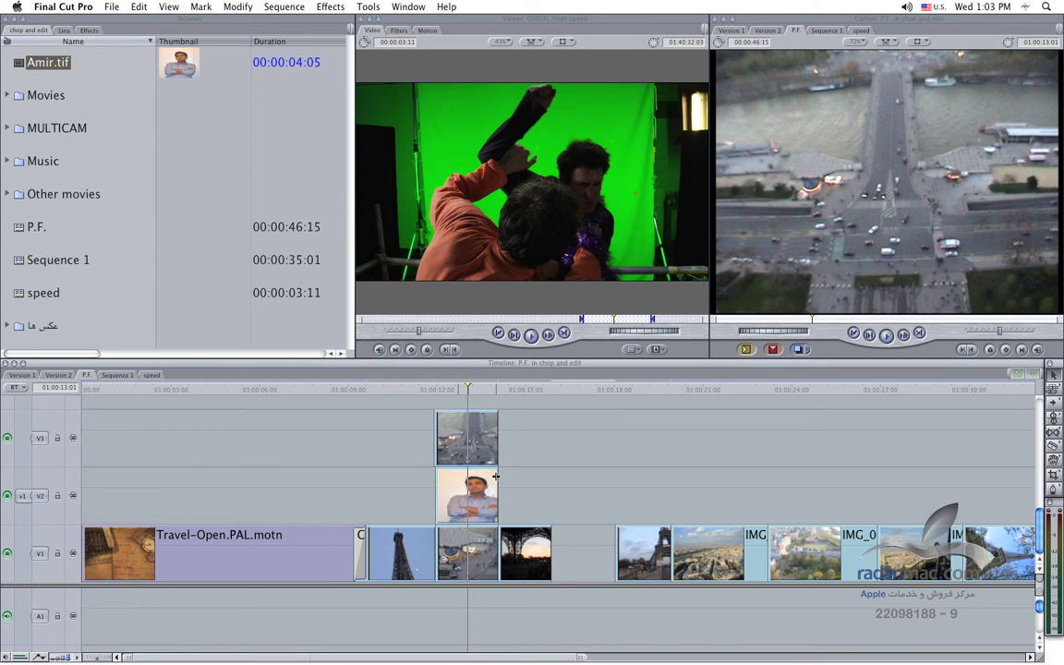
{"action": "right_click", "coordinate": [481, 445]}
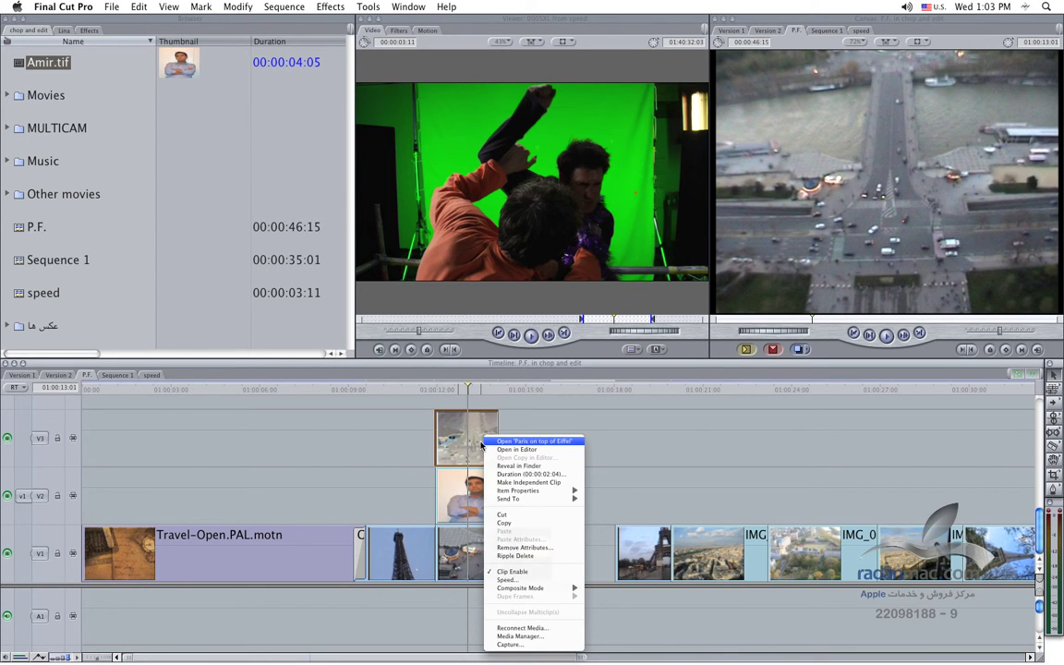
{"action": "mouse_move", "coordinate": [555, 588]}
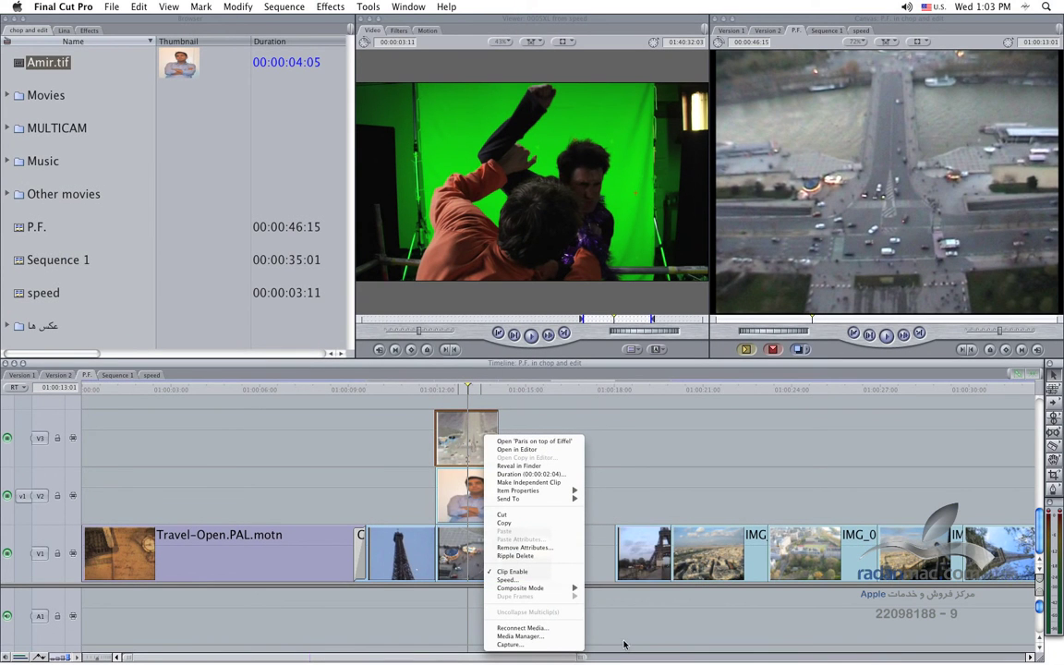
{"action": "left_click", "coordinate": [652, 645]}
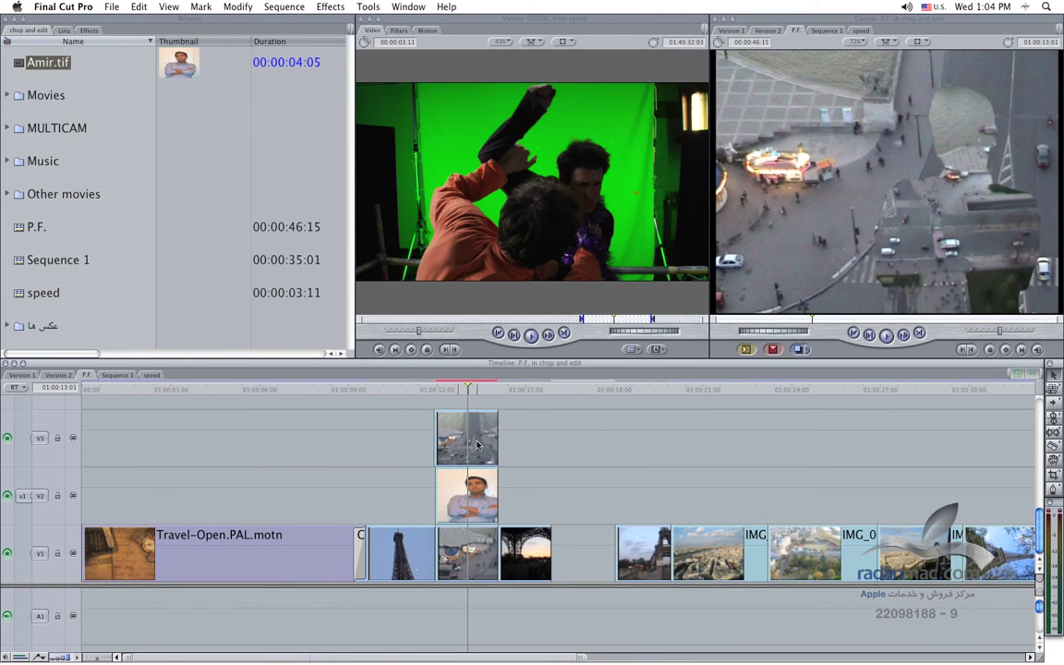
{"action": "left_click_drag", "start_coordinate": [446, 397], "coordinate": [473, 398]}
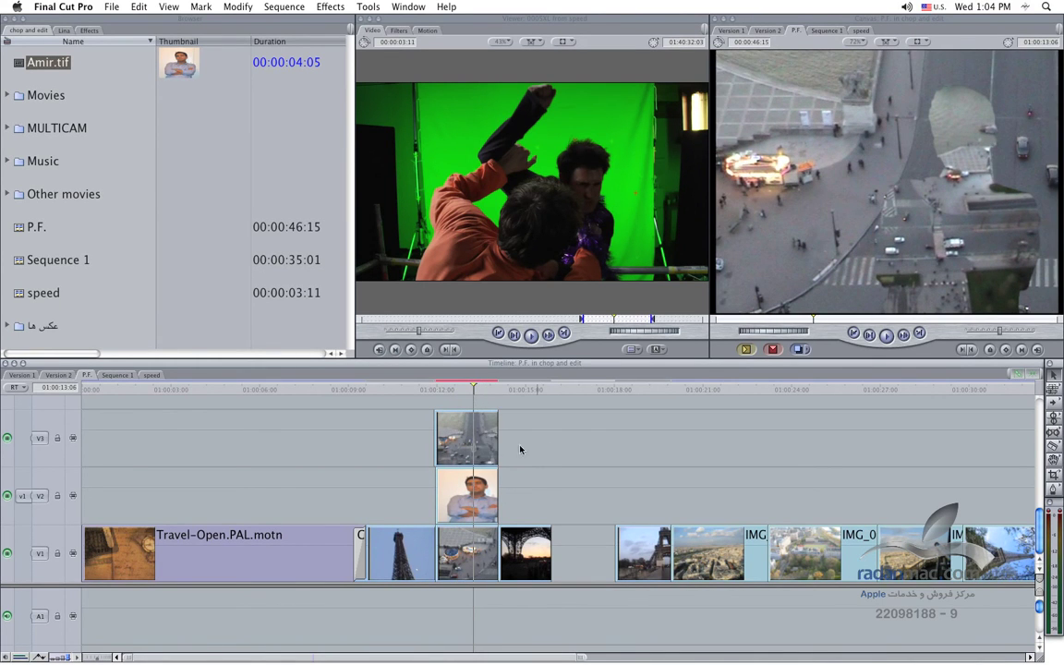
{"action": "left_click", "coordinate": [486, 441]}
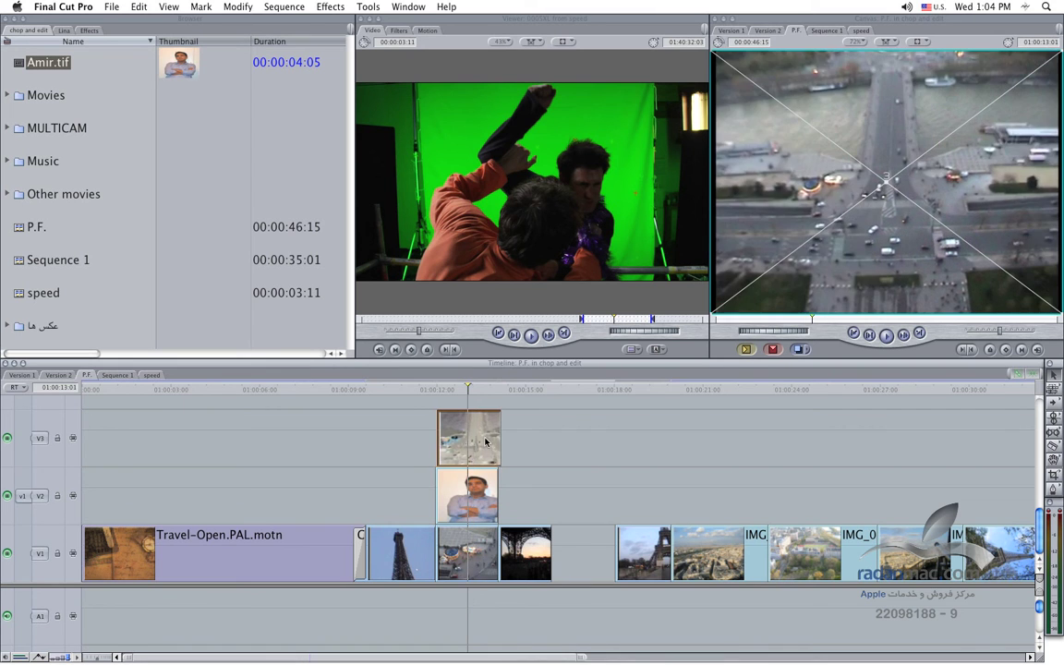
- Replace the V3 aerial clip with the Eiffel sunset clip and set it to Travel Matte - Alpha
{"action": "left_click_drag", "start_coordinate": [486, 442], "coordinate": [603, 554]}
{"action": "left_click_drag", "start_coordinate": [543, 580], "coordinate": [483, 436]}
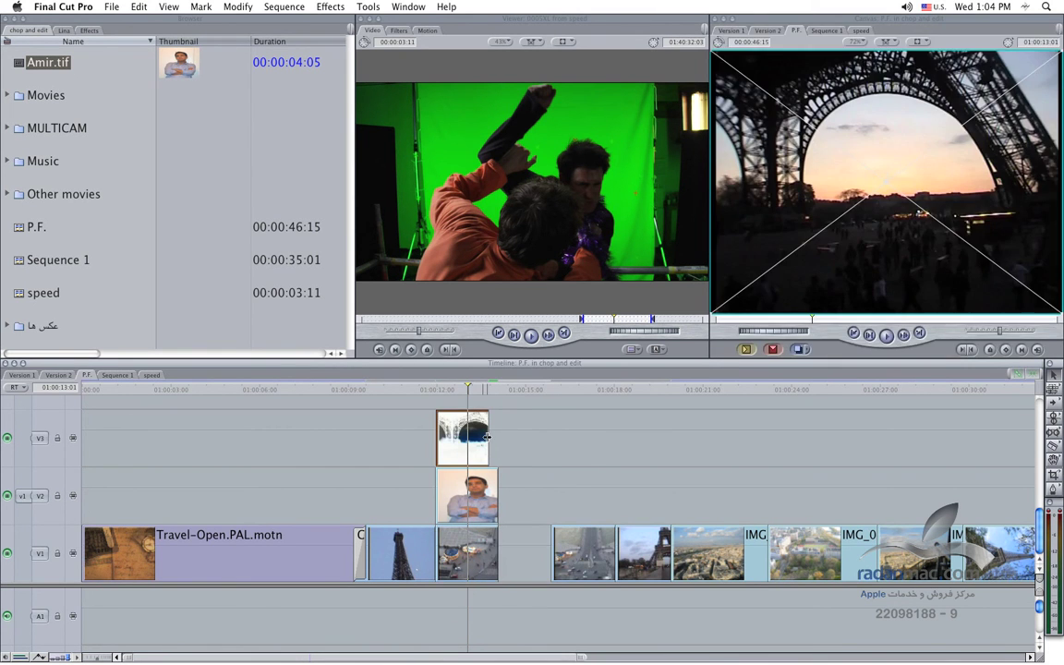
{"action": "right_click", "coordinate": [473, 436]}
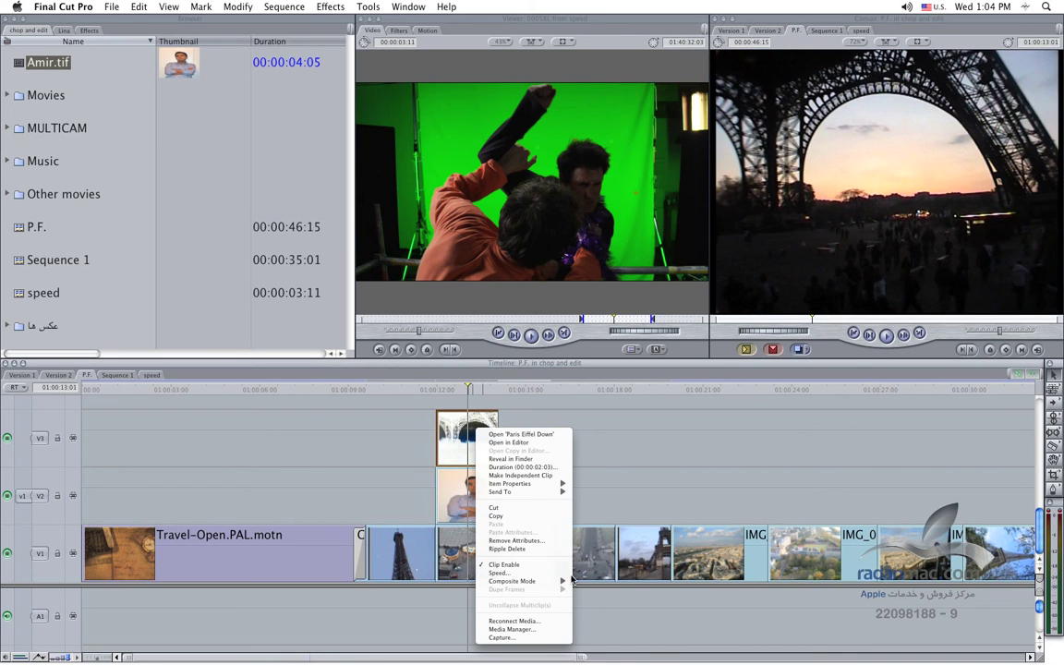
{"action": "mouse_move", "coordinate": [518, 580]}
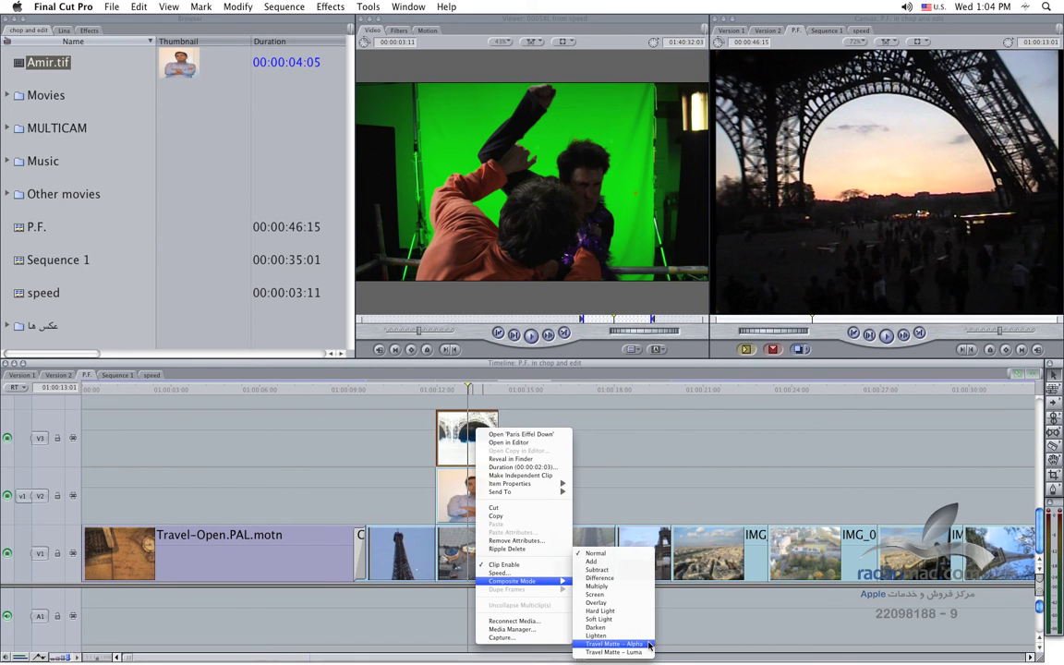
{"action": "left_click", "coordinate": [647, 644]}
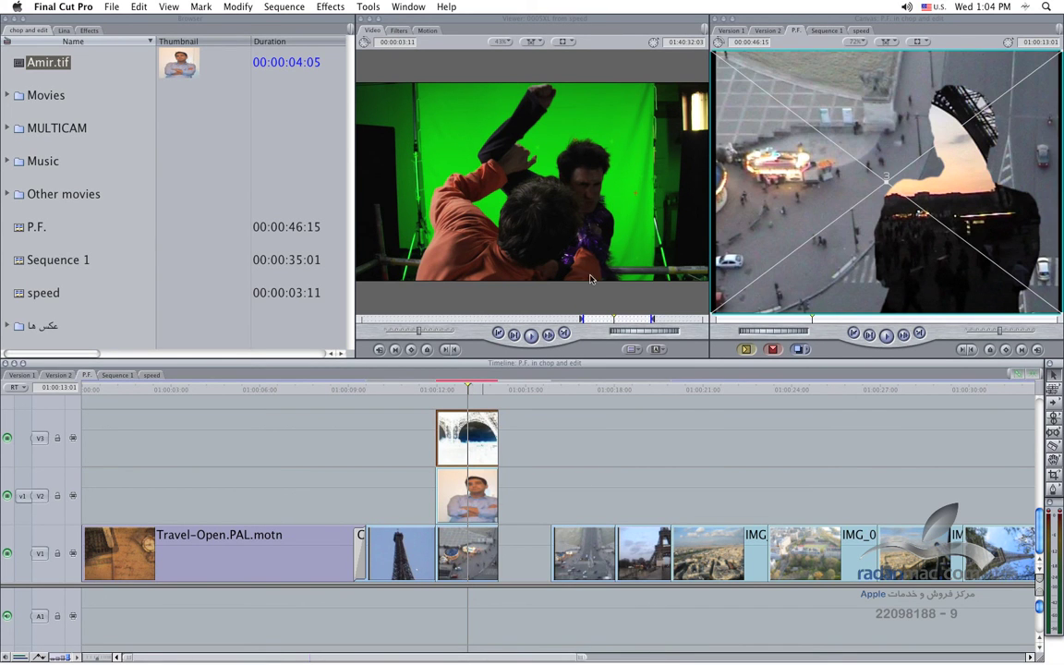
{"action": "left_click", "coordinate": [425, 465]}
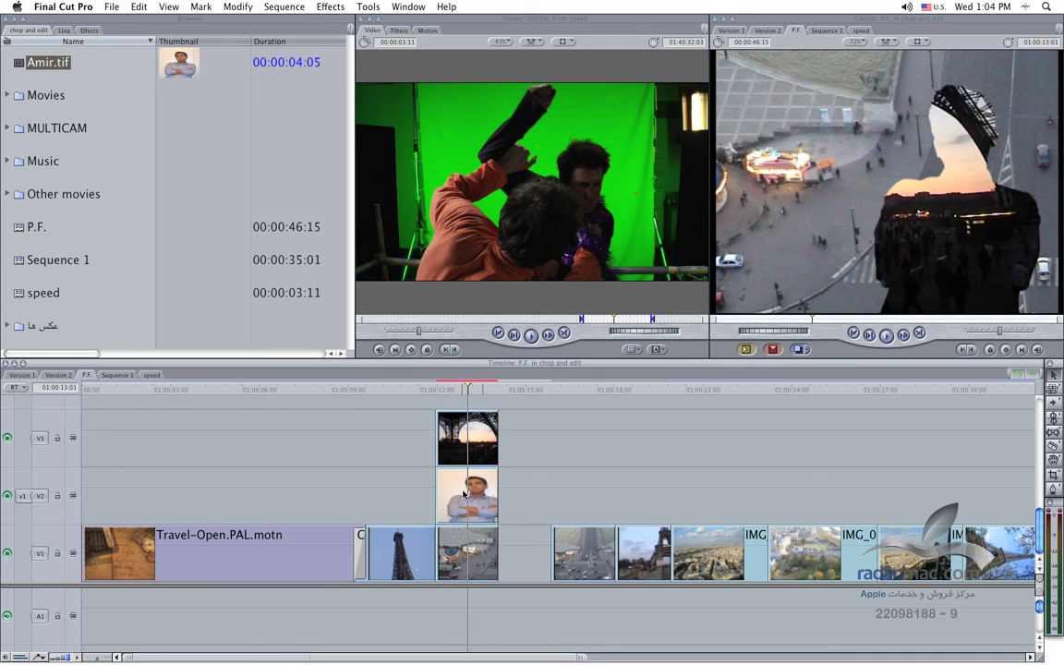